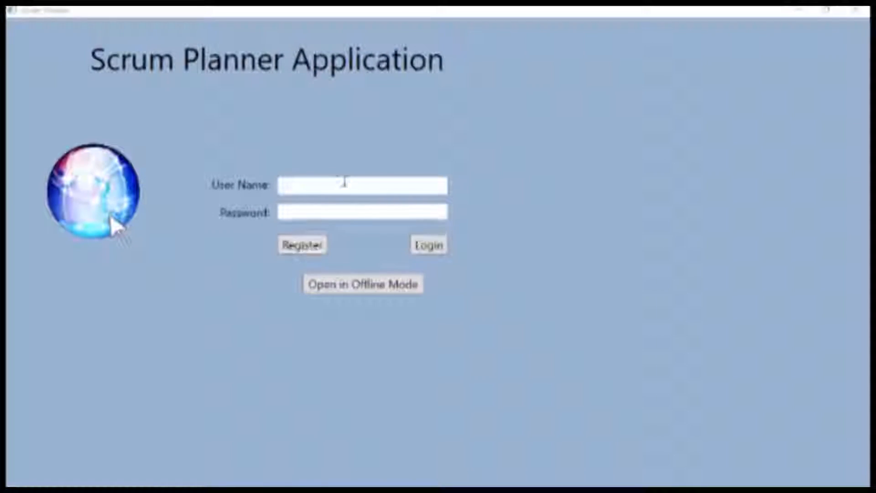
- Open the Personal Details registration form from the login screen
left_click(307, 246)
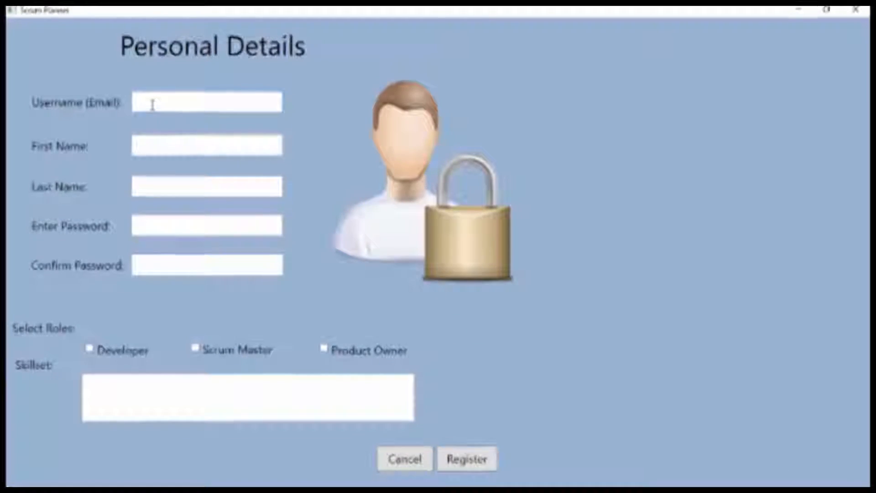
- Enter the account's e-mail username and first name, correcting typos
type("H")
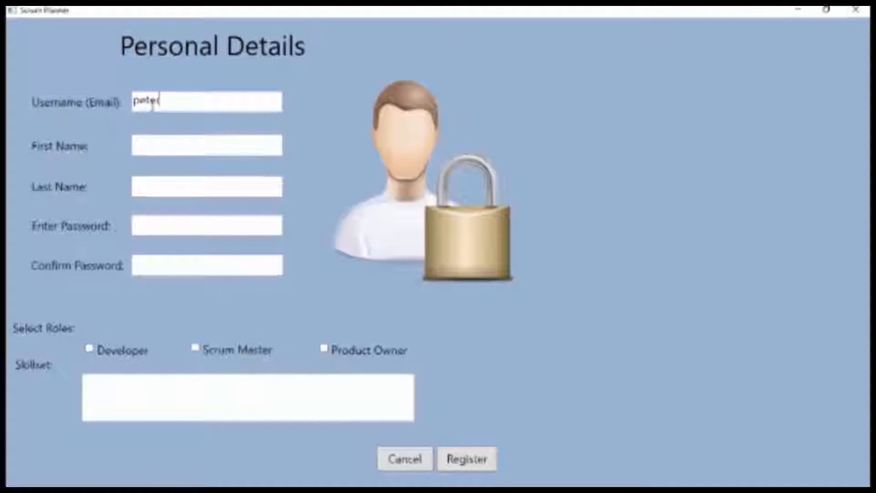
type("eter@")
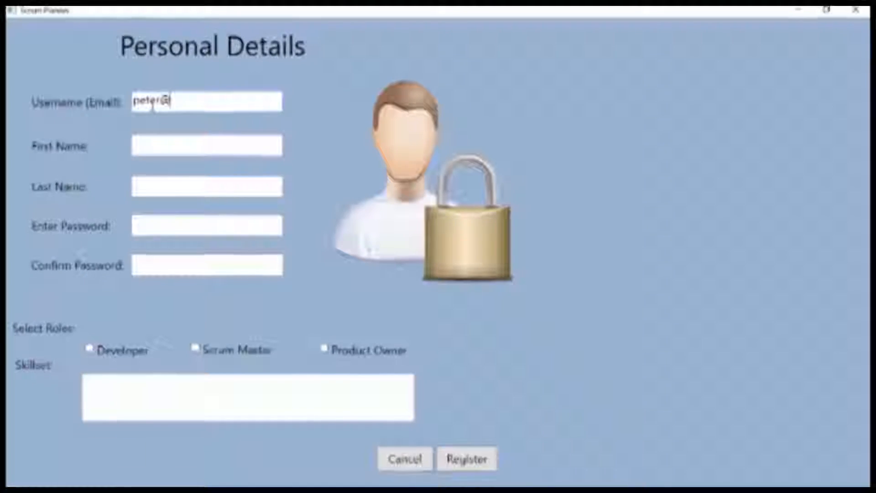
type("peter.com")
key("BackSpace")
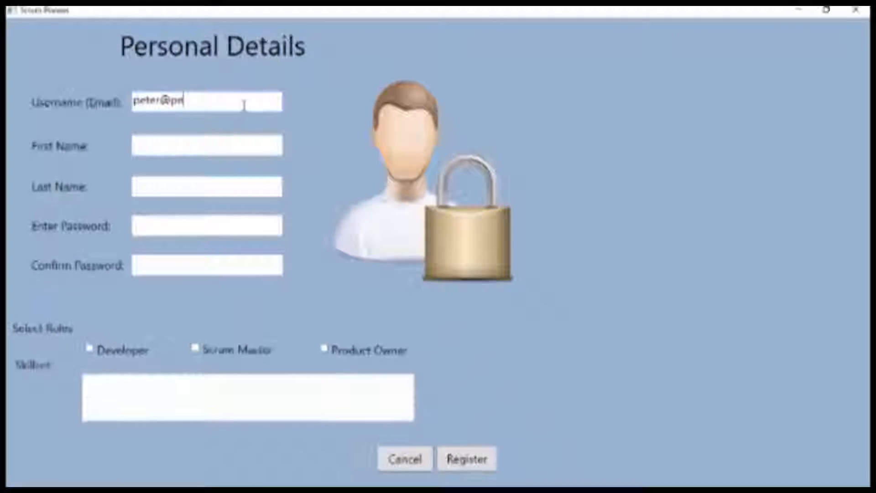
left_click(182, 137)
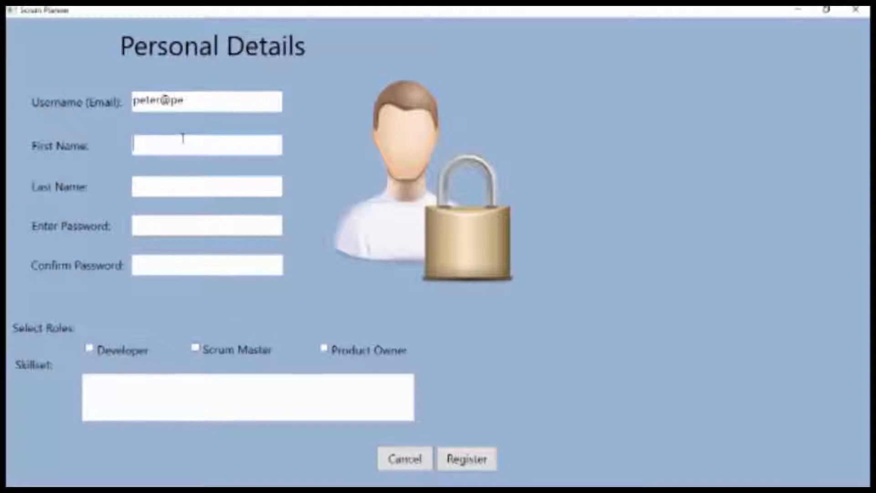
type("ete")
key("BackSpace")
key("BackSpace")
key("BackSpace")
type("etee")
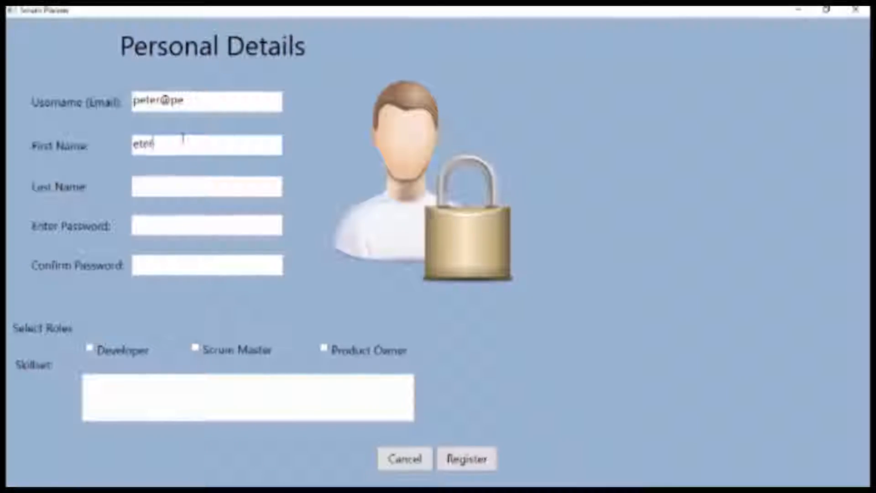
key("BackSpace")
key("BackSpace")
key("BackSpace")
key("BackSpace")
type("p")
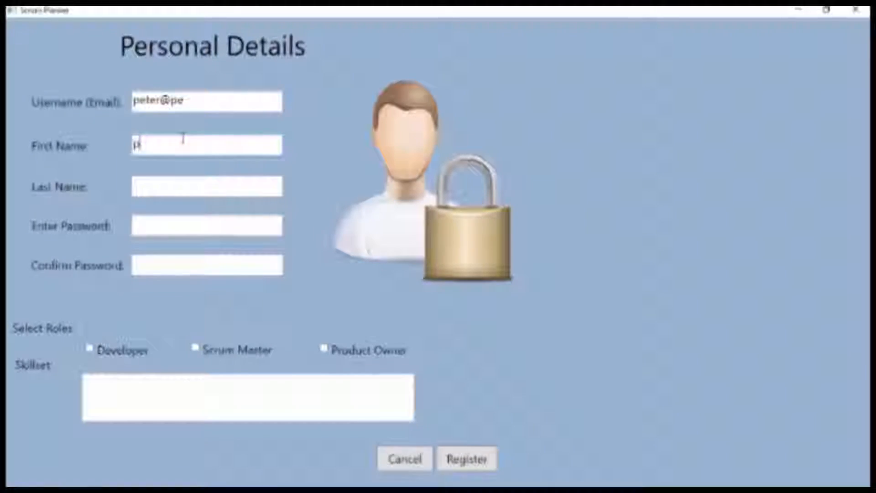
- Fill in the last name, the password and the matching confirmation
key("Tab")
type("pet")
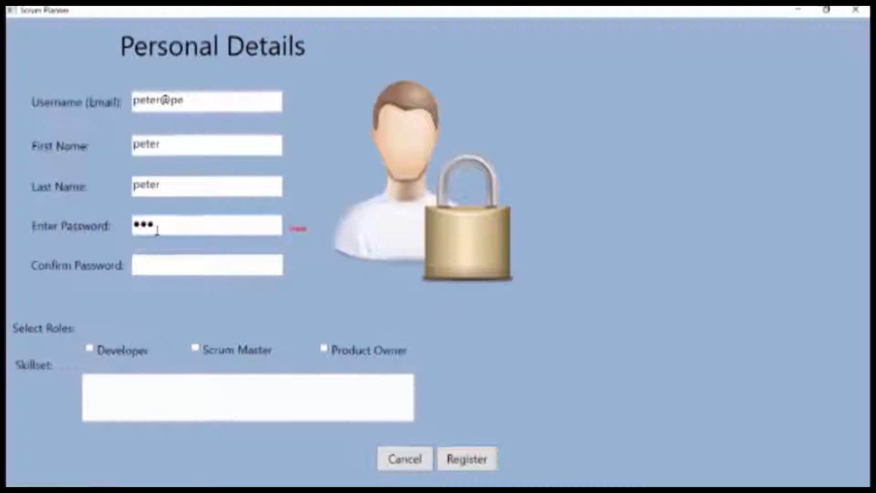
type("r")
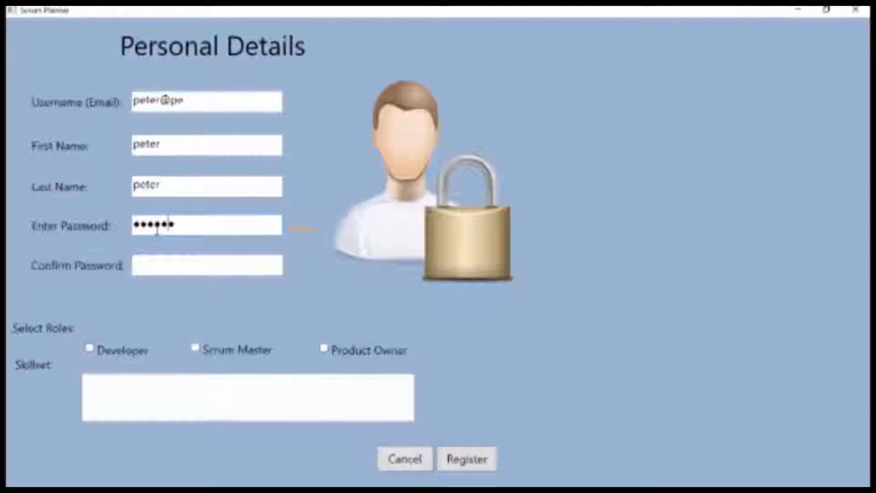
key("BackSpace")
key("BackSpace")
key("BackSpace")
key("BackSpace")
key("BackSpace")
key("BackSpace")
key("BackSpace")
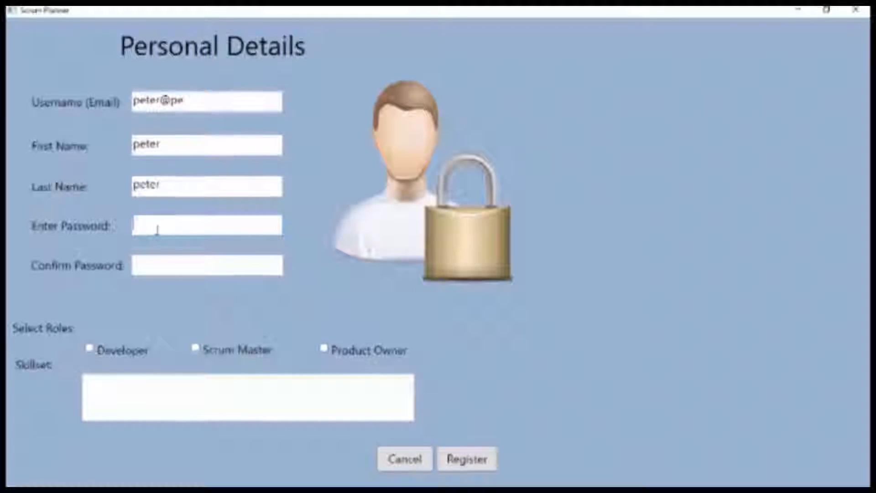
type("t")
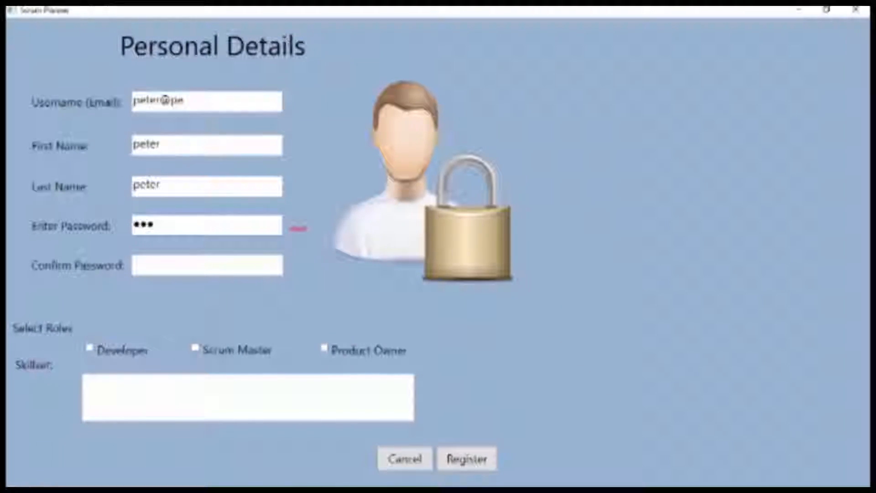
left_click(205, 262)
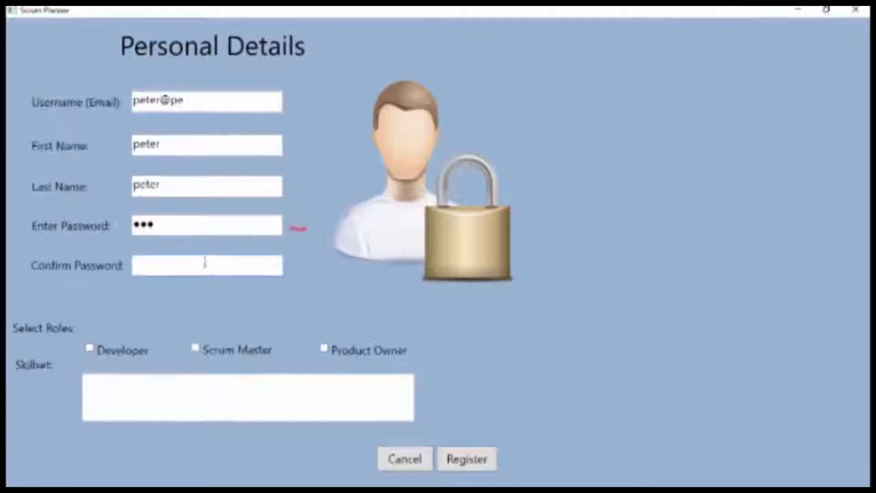
type("pe")
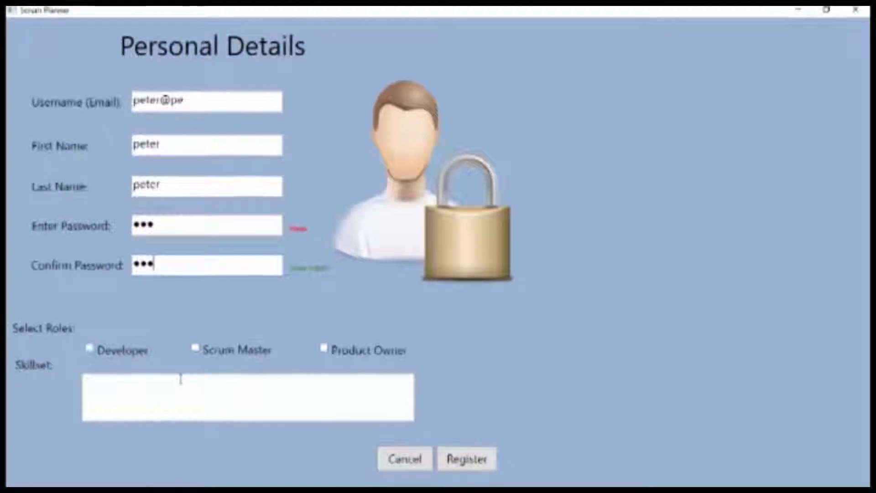
- Enter Java as the skillset and fix the e-mail after the validation warnings
left_click(166, 398)
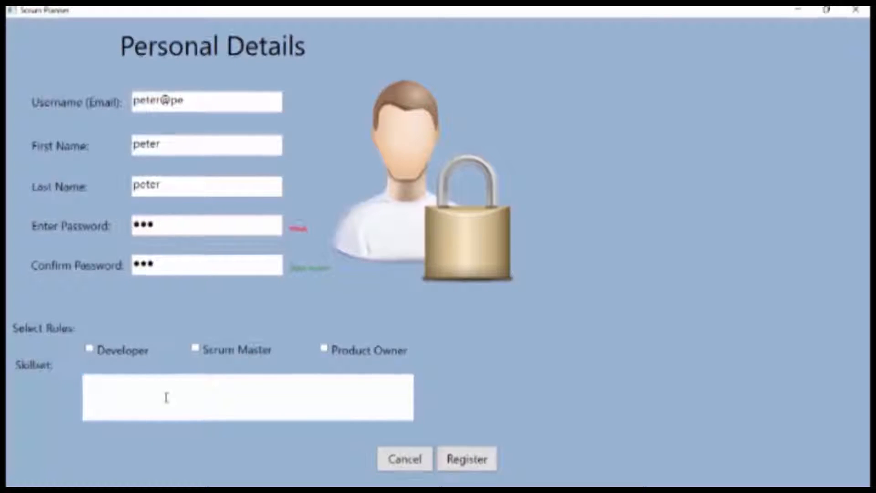
type("Java")
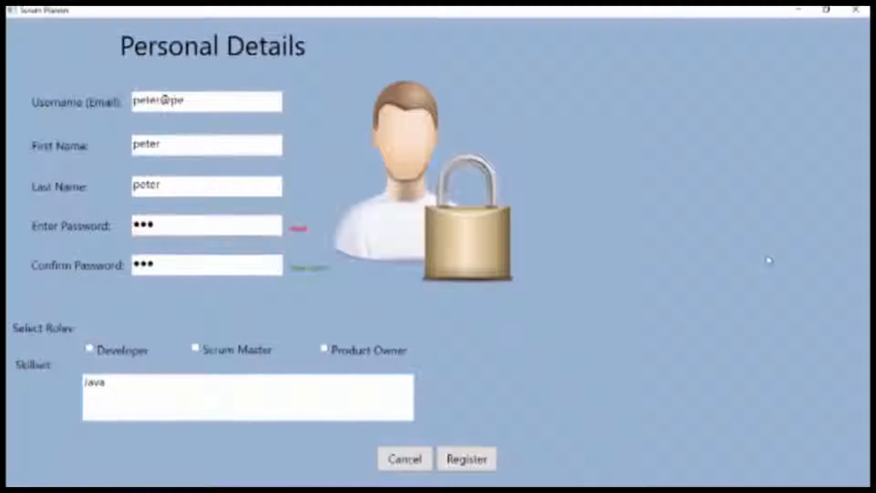
left_click(484, 456)
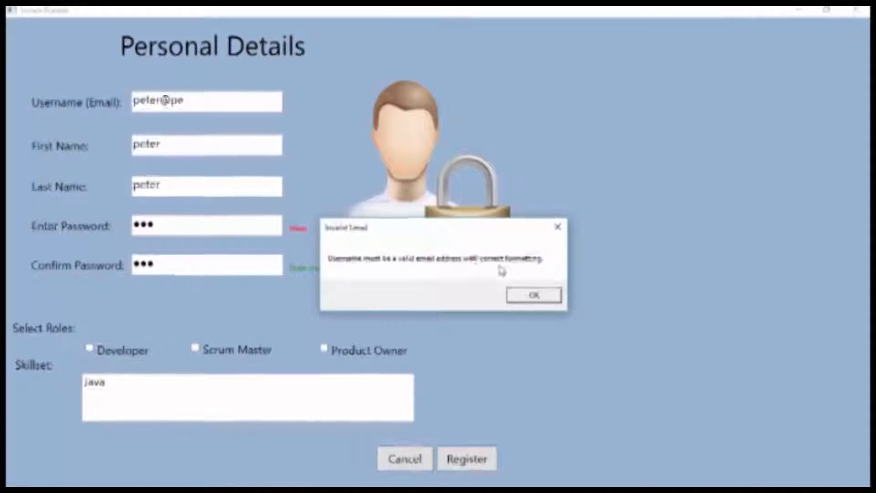
left_click(520, 294)
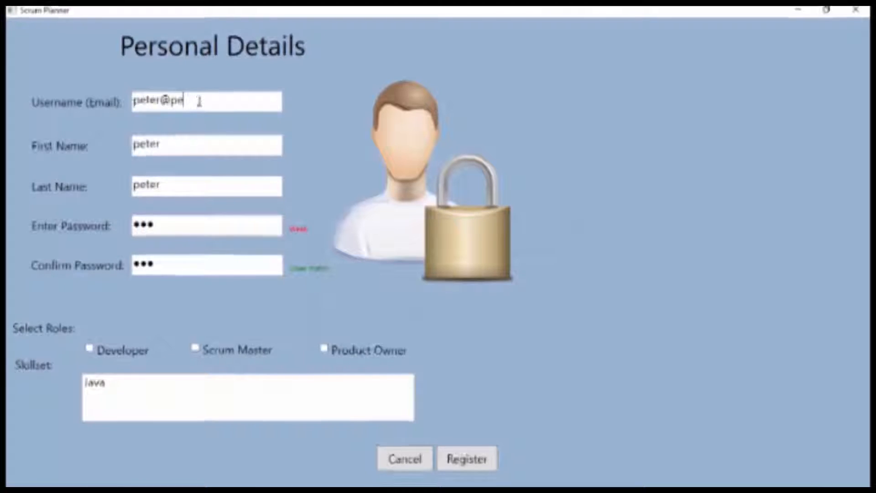
type("m")
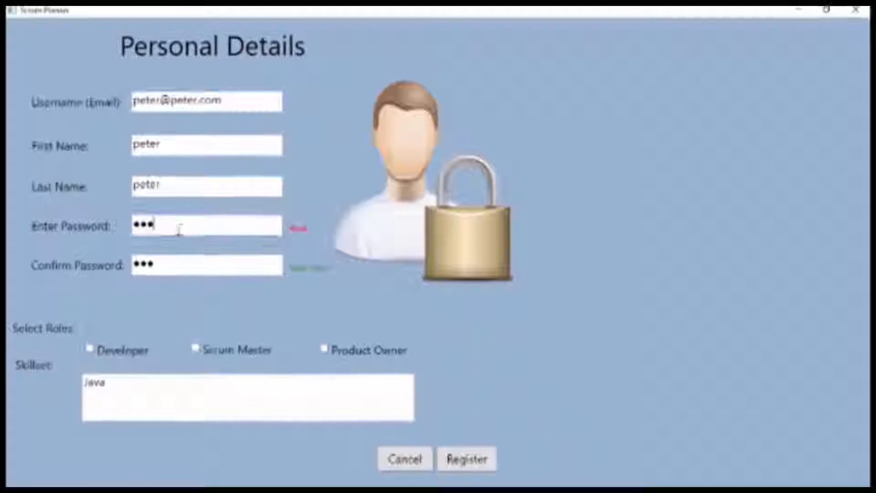
type("er")
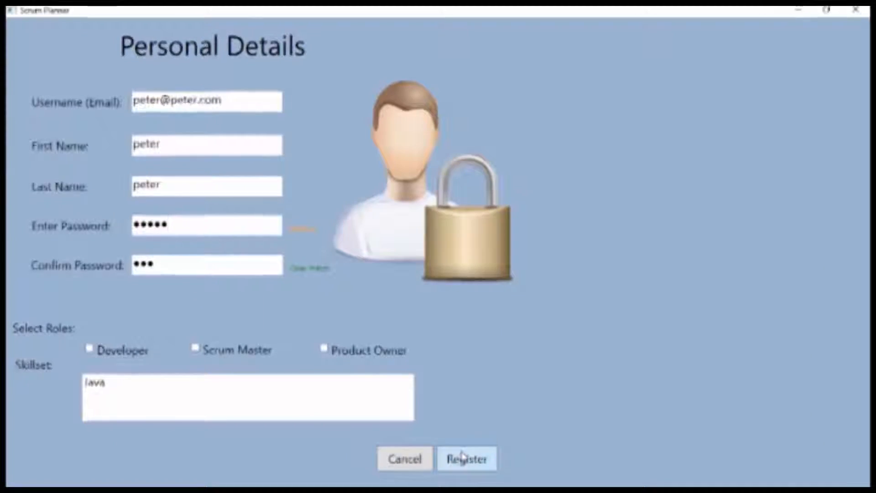
left_click(462, 456)
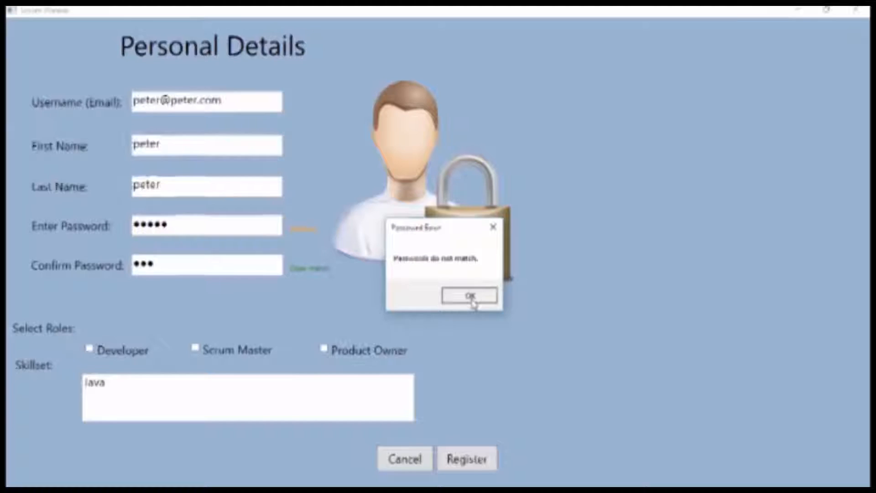
left_click(470, 297)
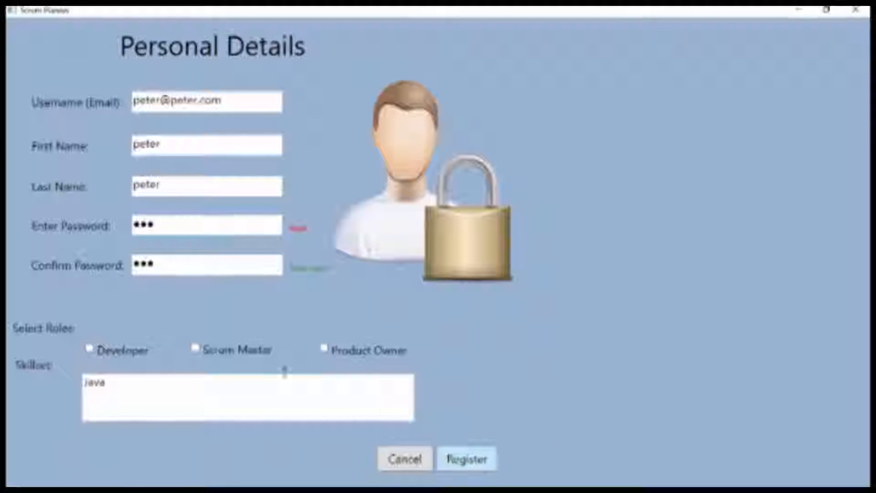
- Tick the Developer and Product Owner roles, register, and acknowledge the success message
left_click(126, 356)
left_click(354, 349)
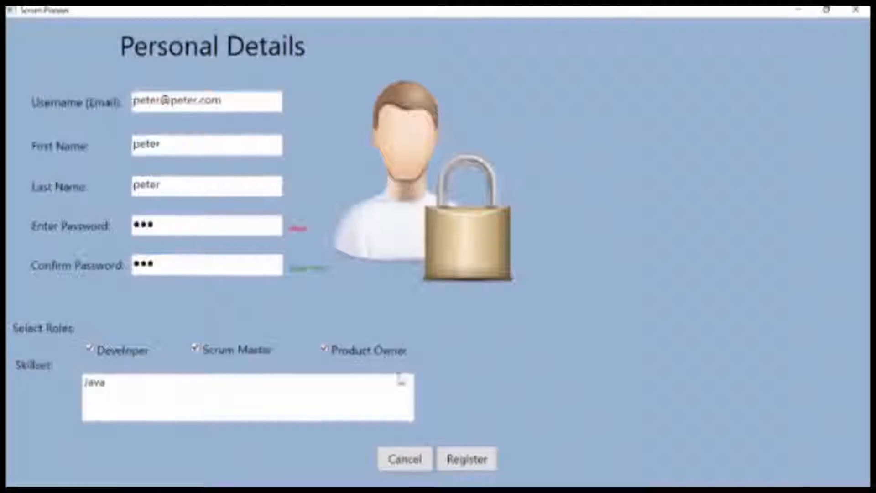
left_click(451, 458)
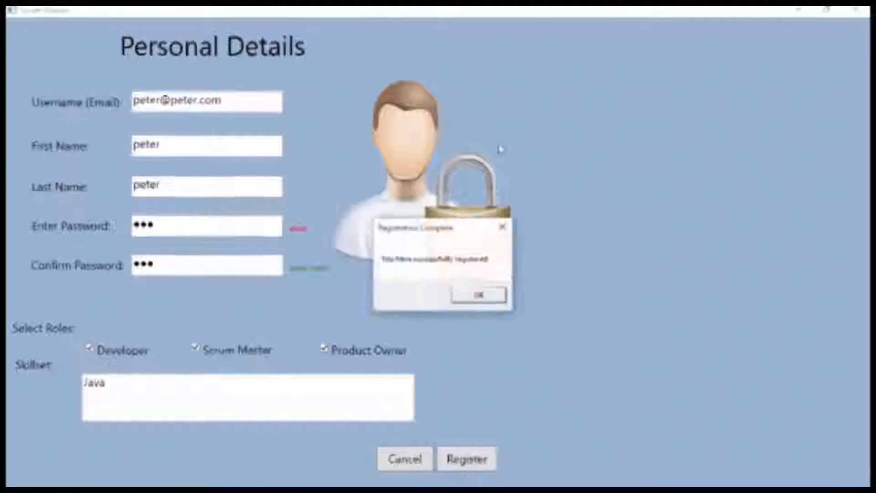
left_click(470, 305)
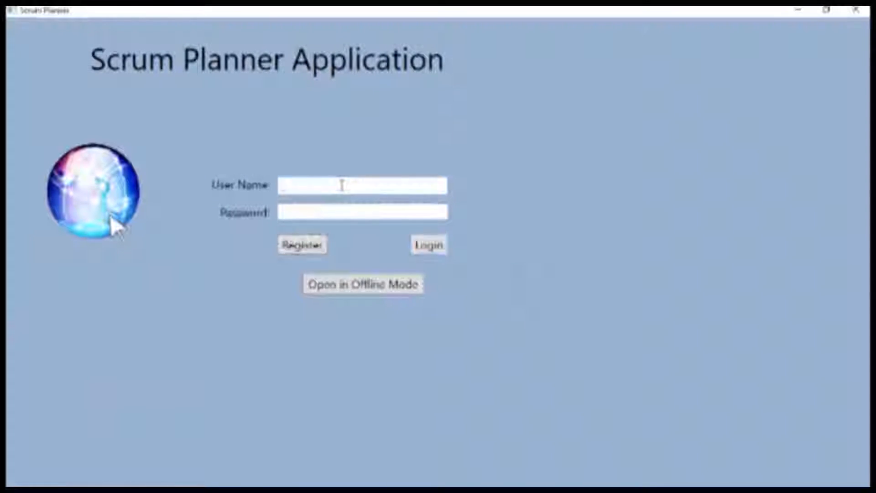
- Log in using the registered e-mail as username and the account password
type("peter@peter")
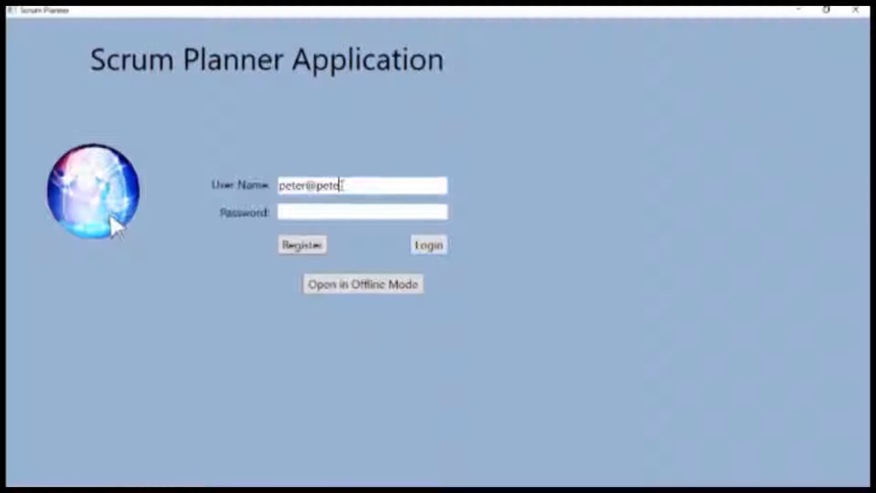
type(".com")
key("Tab")
type("123")
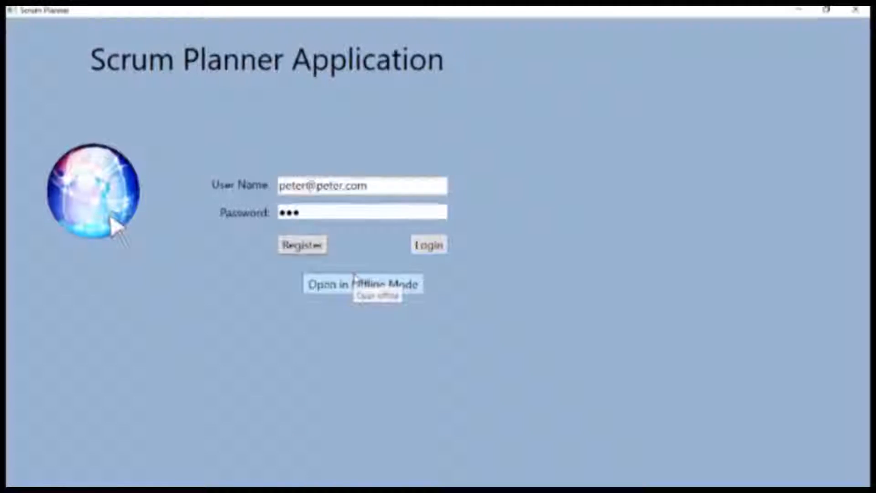
left_click(433, 246)
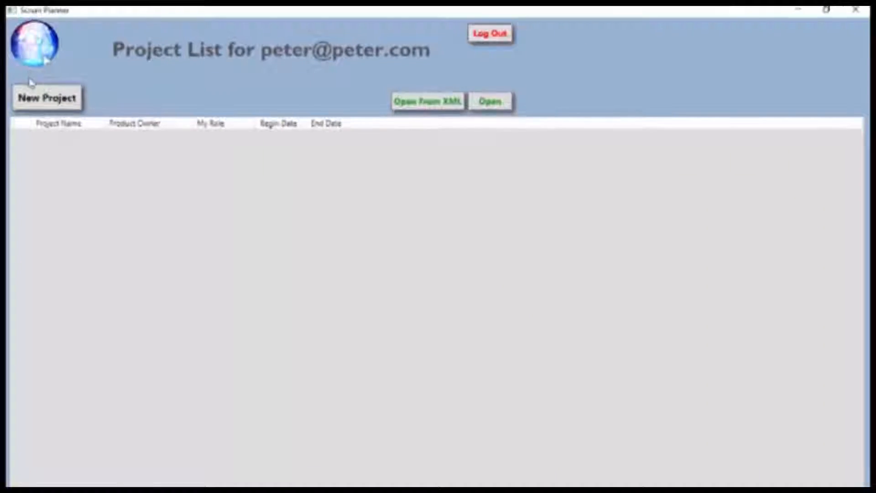
- Start a new project and set its Project Name to 'name'
left_click(43, 96)
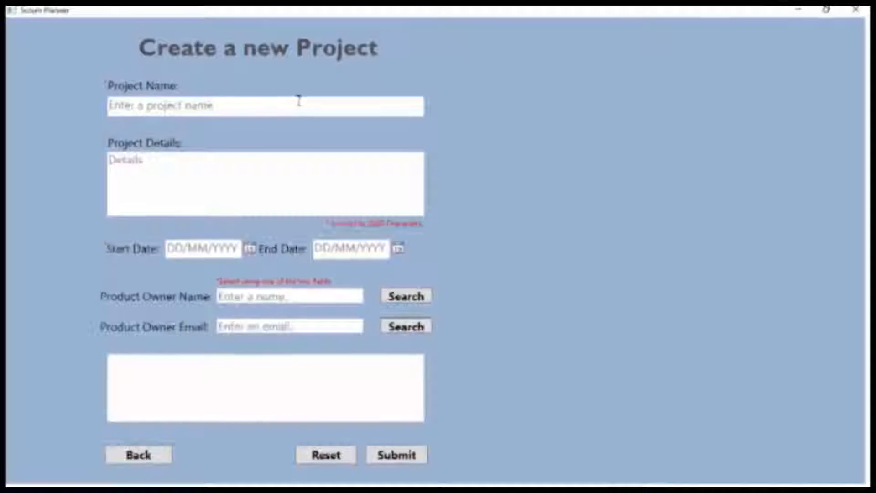
type("name")
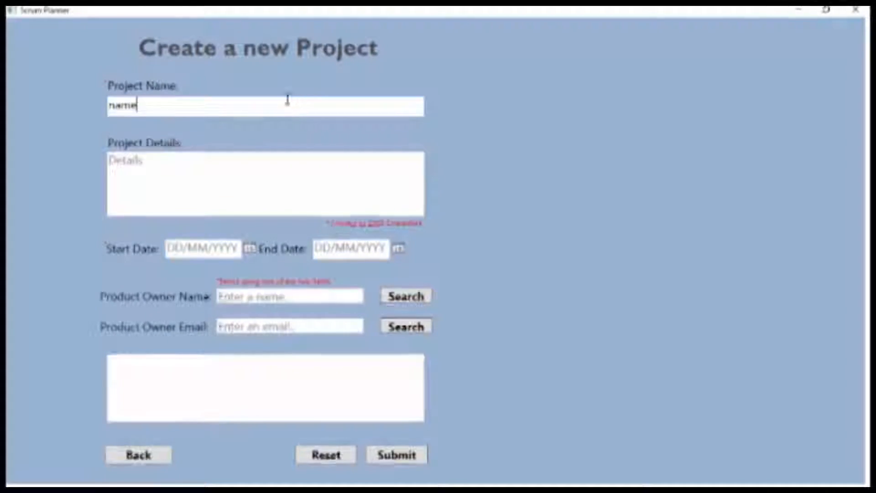
left_click(184, 163)
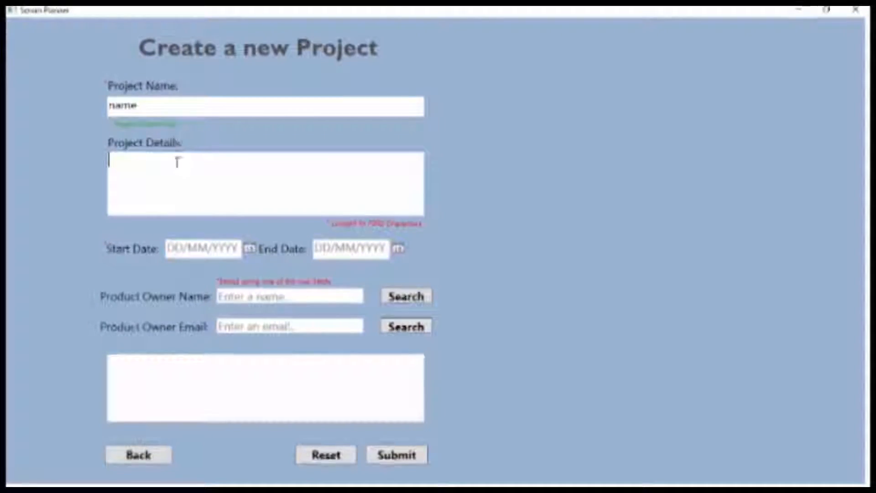
left_click_drag(208, 102, 7, 109)
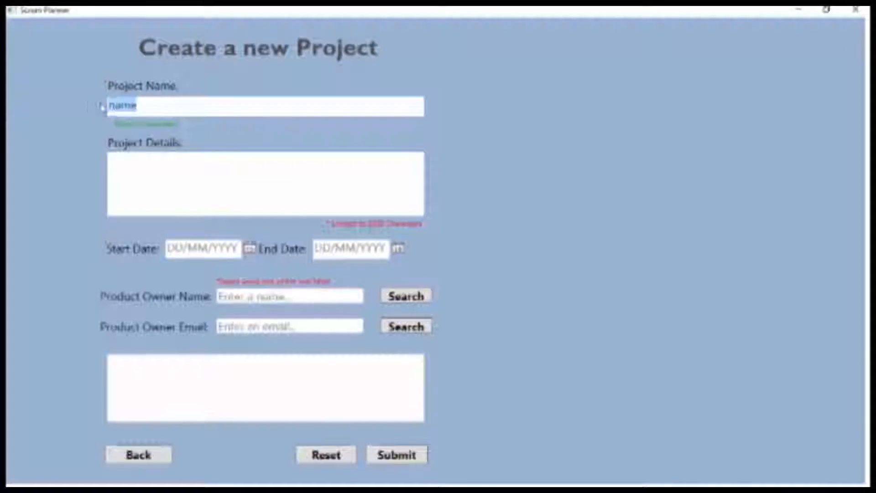
key("BackSpace")
left_click(152, 191)
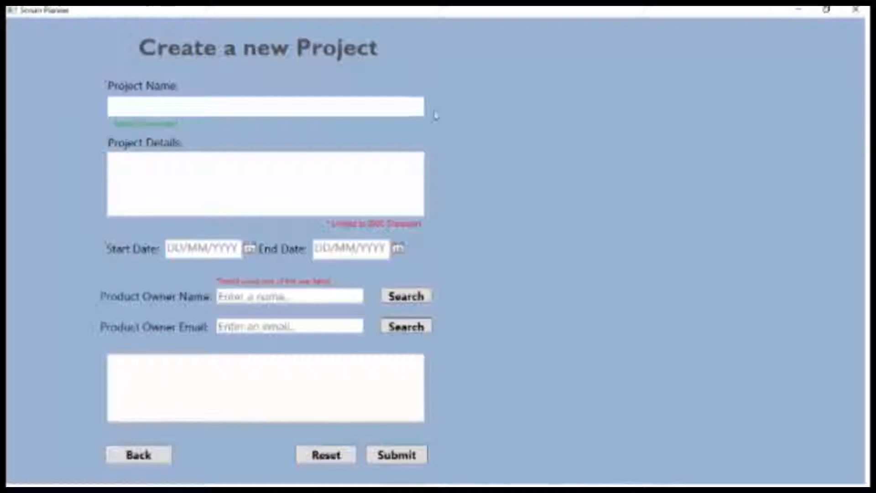
left_click(251, 180)
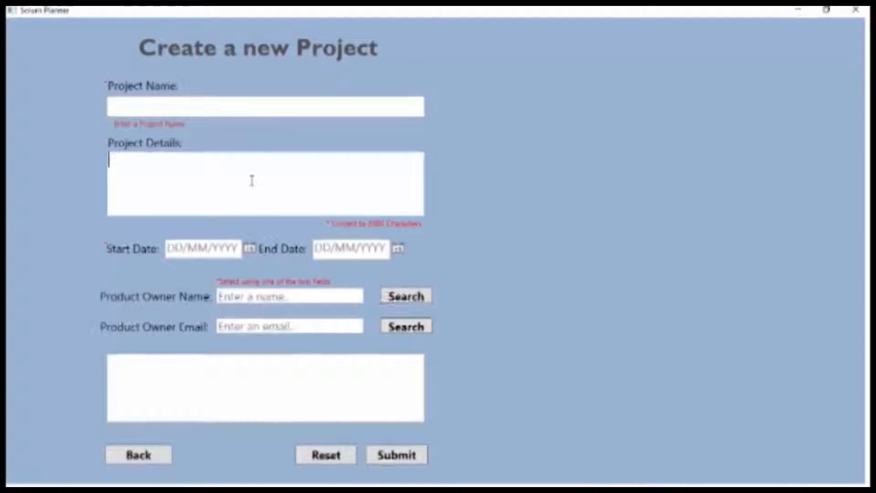
left_click(186, 106)
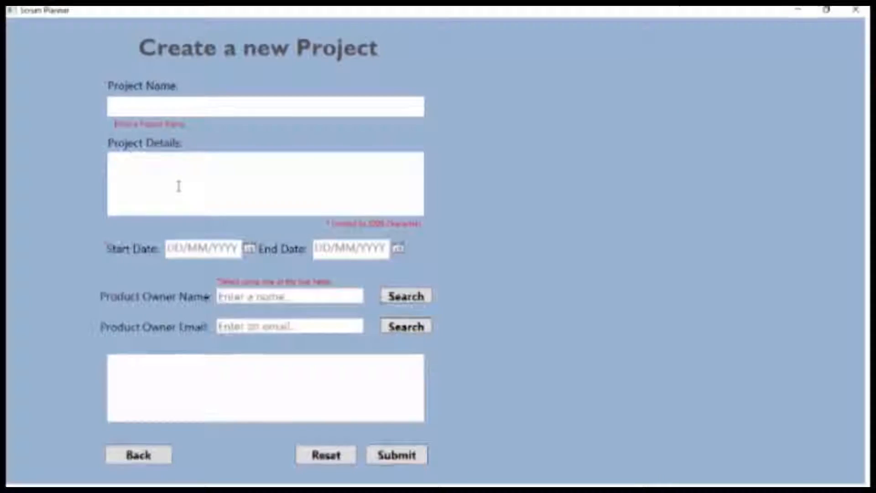
left_click(156, 182)
left_click(149, 104)
left_click(164, 171)
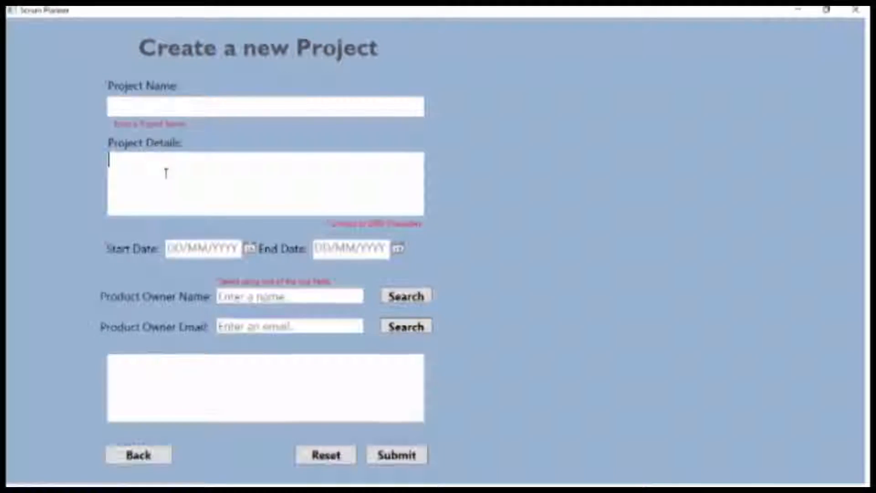
left_click(116, 104)
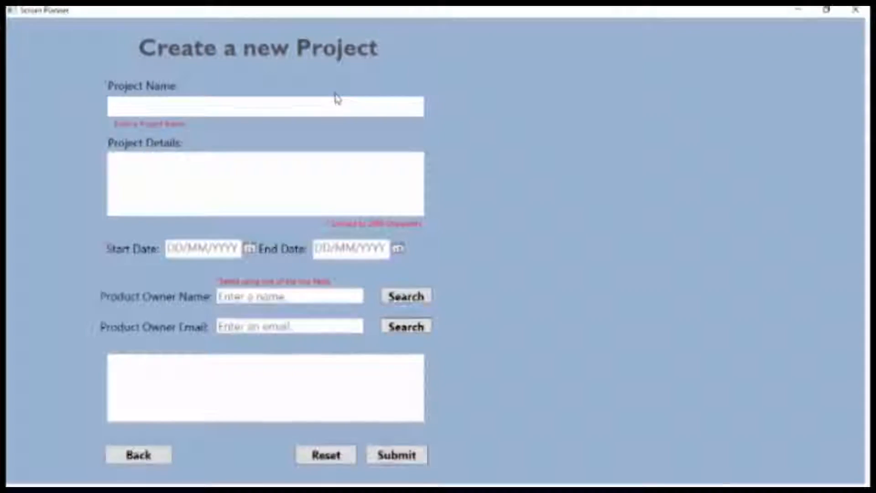
type("name")
left_click(249, 173)
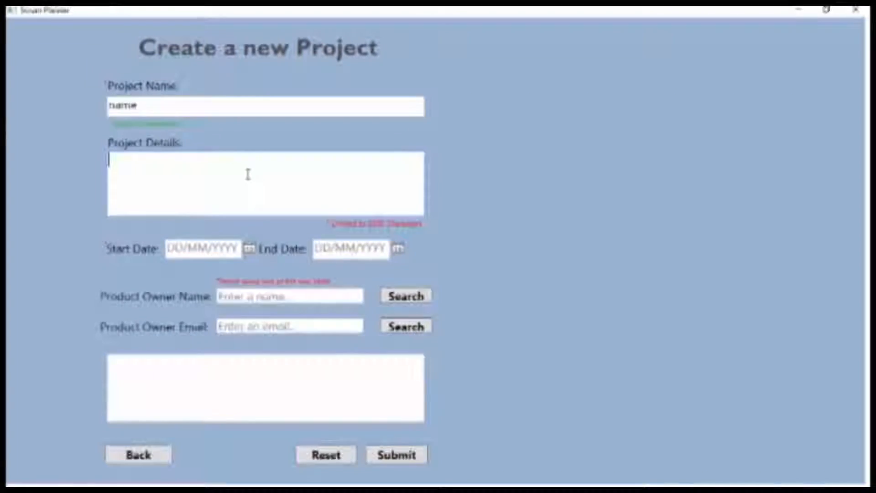
- Enter project details 'details' and set start and end dates to 15/12/2015
left_click(248, 173)
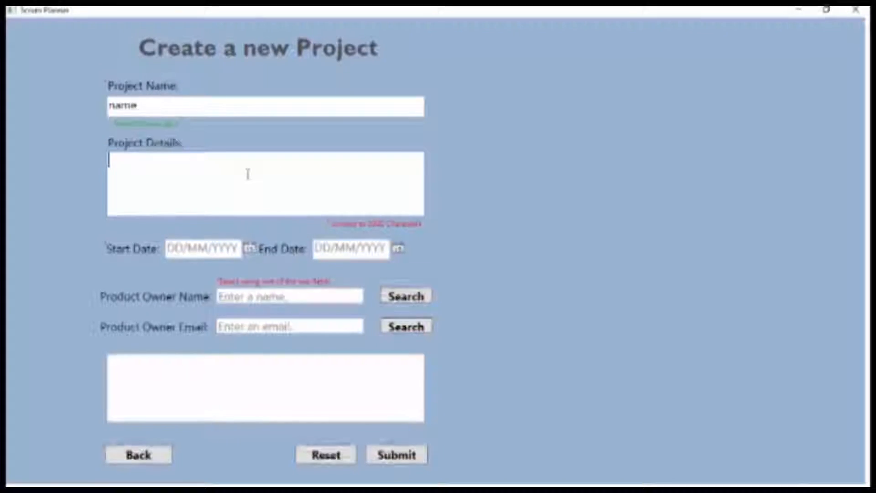
type("details")
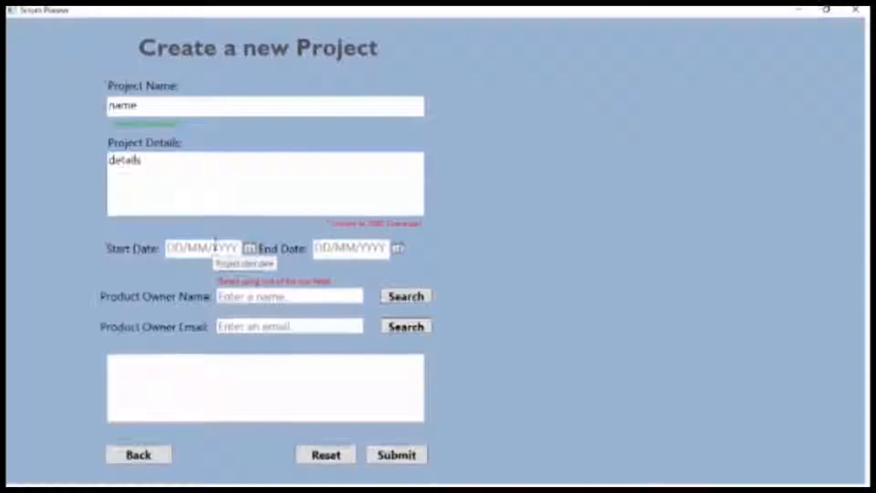
left_click(249, 250)
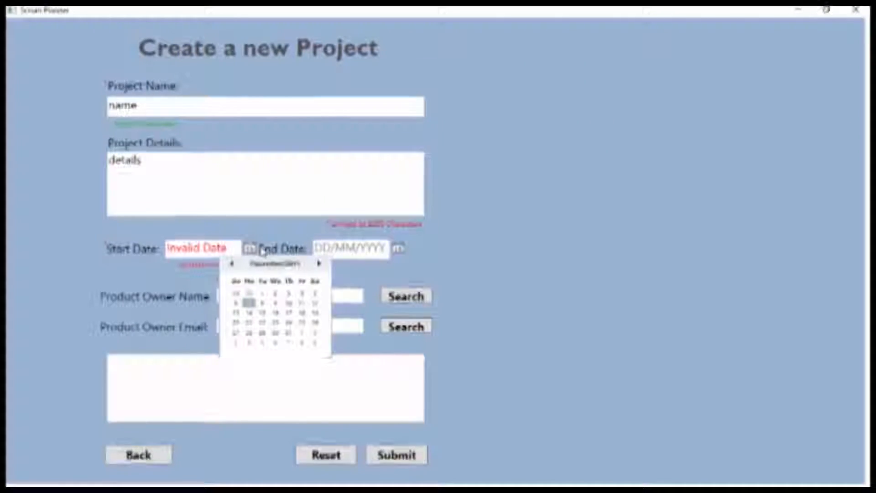
left_click(261, 314)
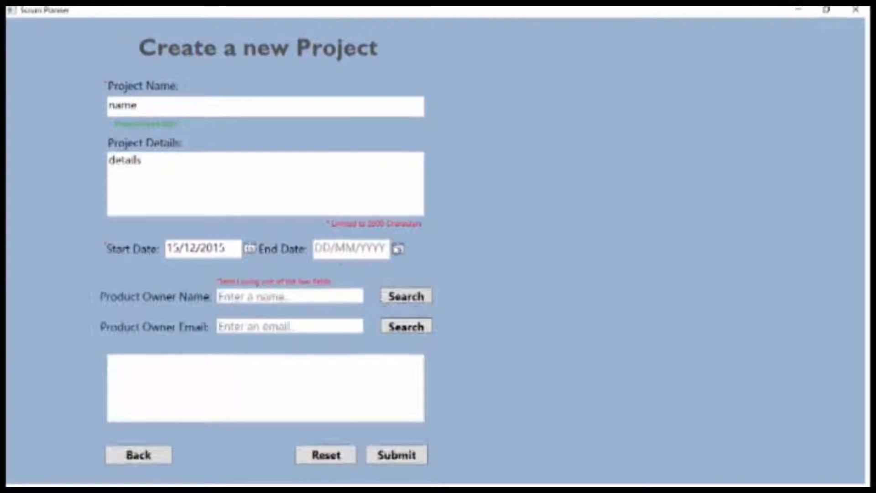
left_click(401, 250)
left_click(401, 305)
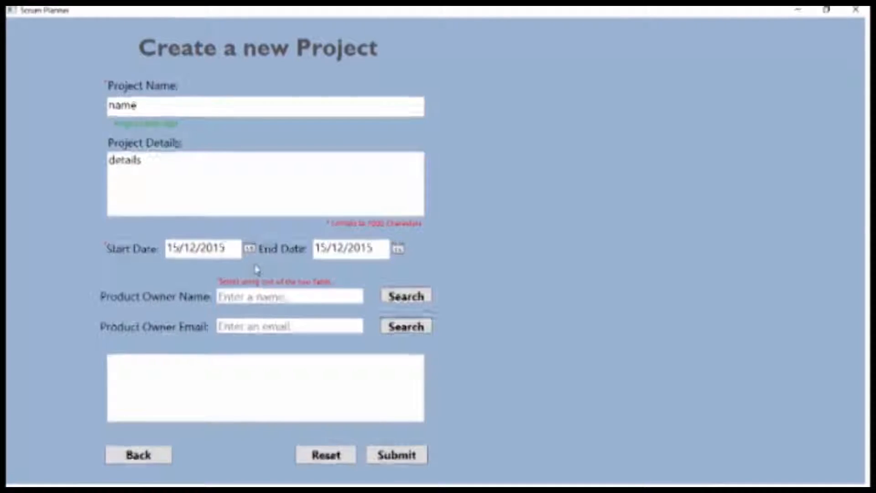
left_click(235, 249)
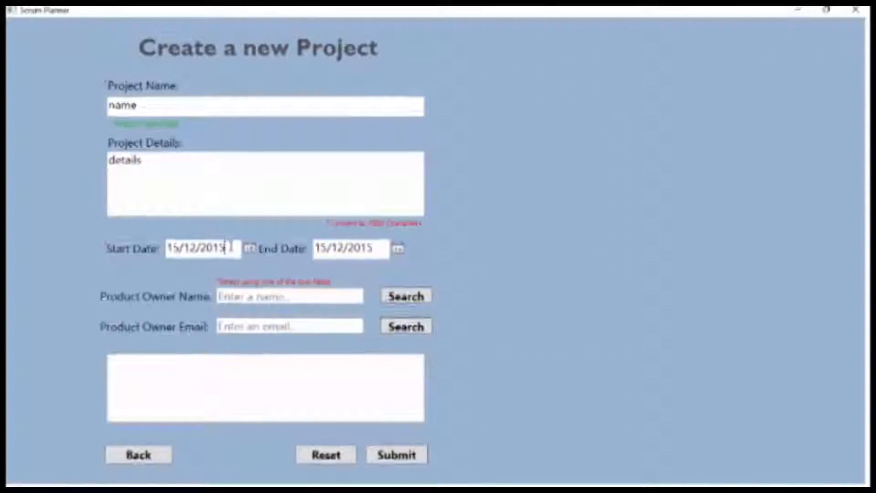
- Test an invalid start date, then set the start date to 23/12/2015
key("BackSpace")
key("BackSpace")
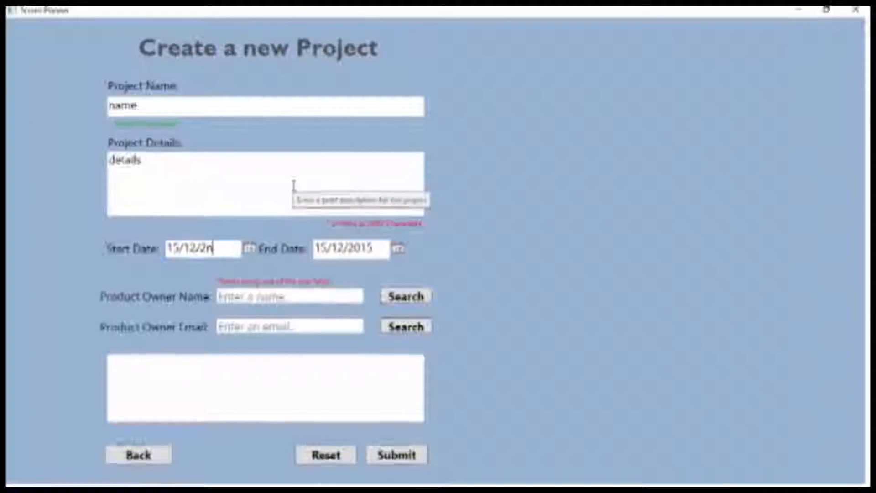
left_click(293, 185)
left_click(229, 246)
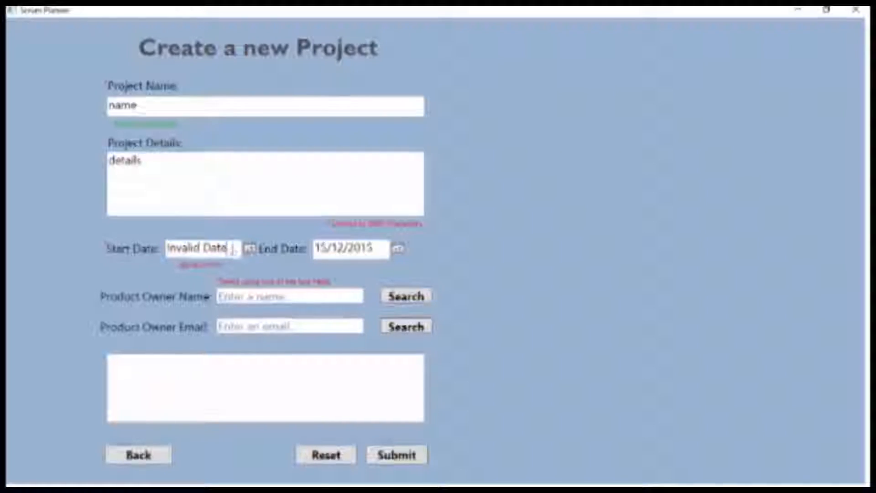
left_click(249, 249)
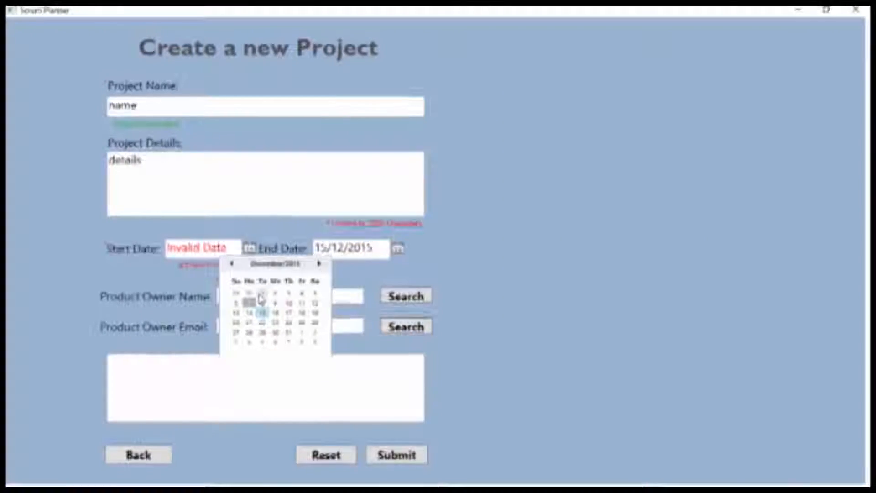
left_click(263, 302)
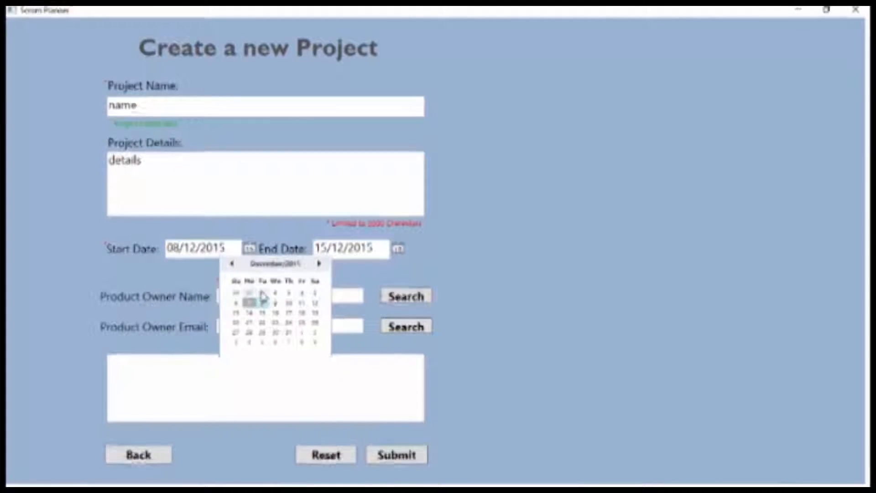
left_click(257, 282)
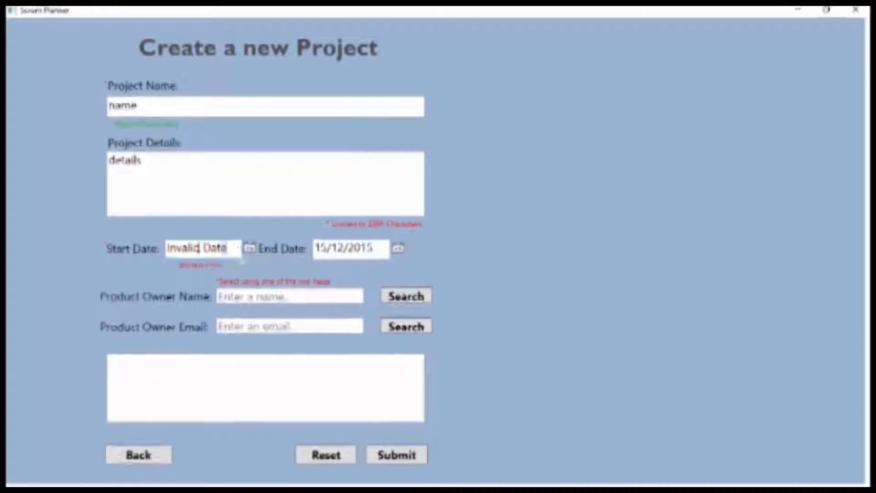
left_click(249, 248)
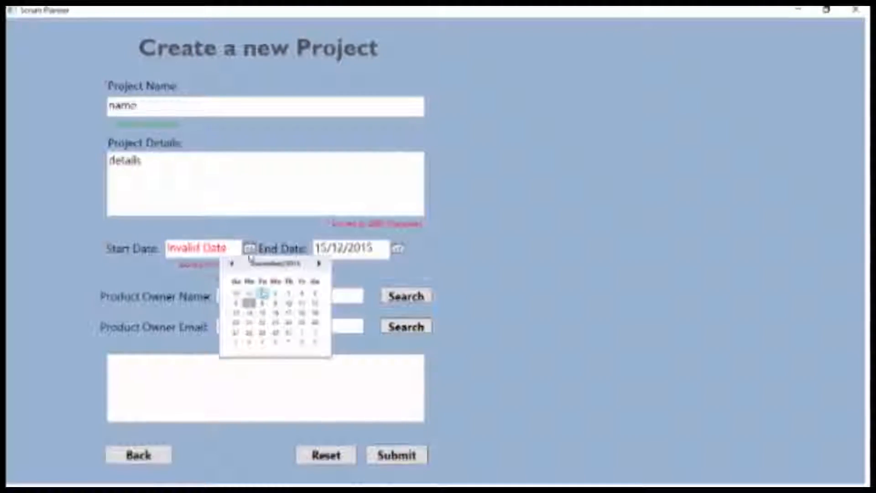
left_click(274, 323)
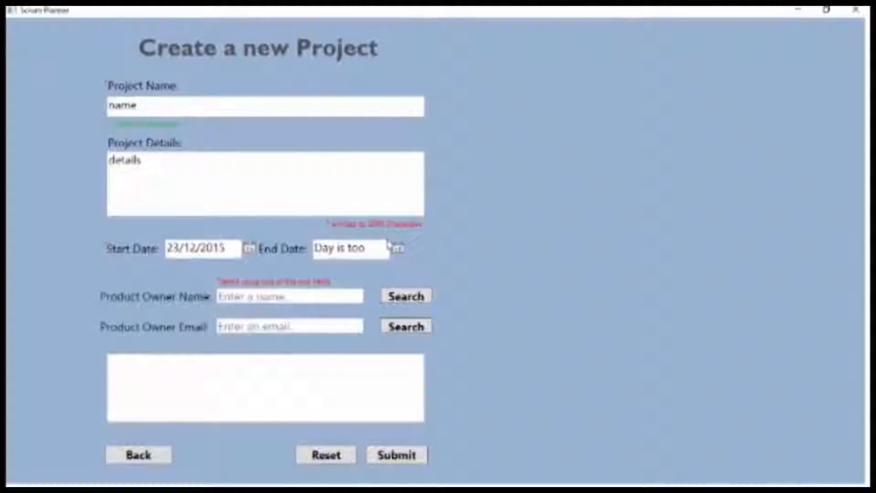
- Set the end date to 31/12/2015 after trying other calendar dates
left_click(398, 249)
left_click(413, 323)
left_click(398, 249)
scroll(385, 276, "up", 5)
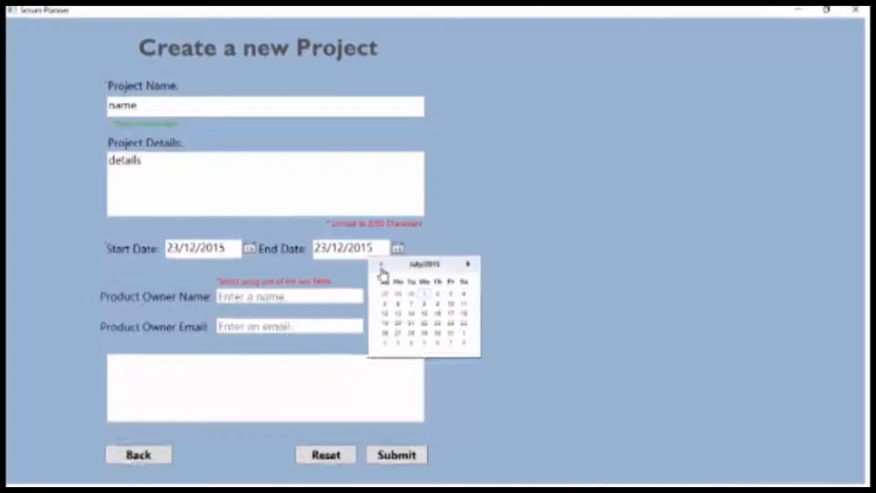
left_click(396, 299)
left_click(398, 248)
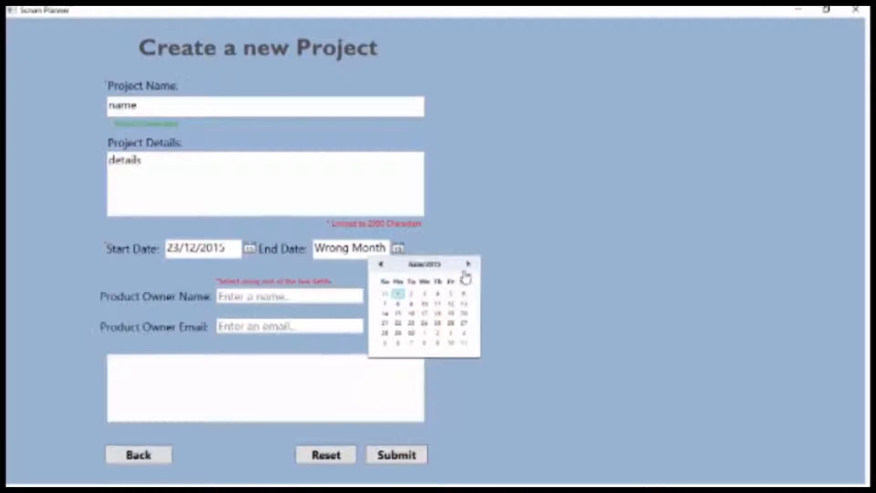
left_click(467, 265)
left_click(467, 265)
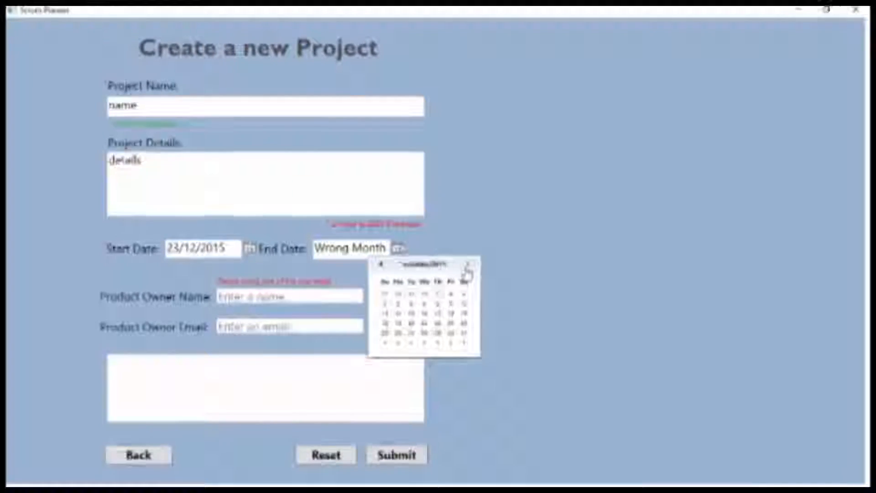
left_click(467, 265)
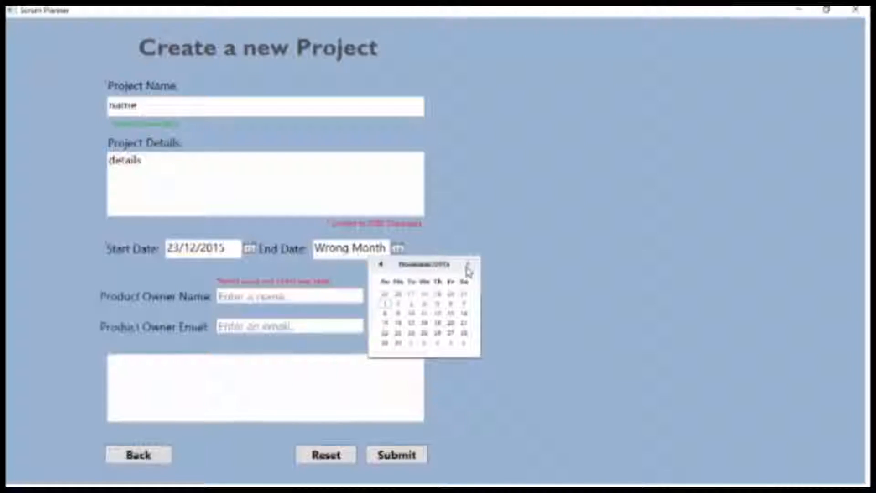
left_click(425, 322)
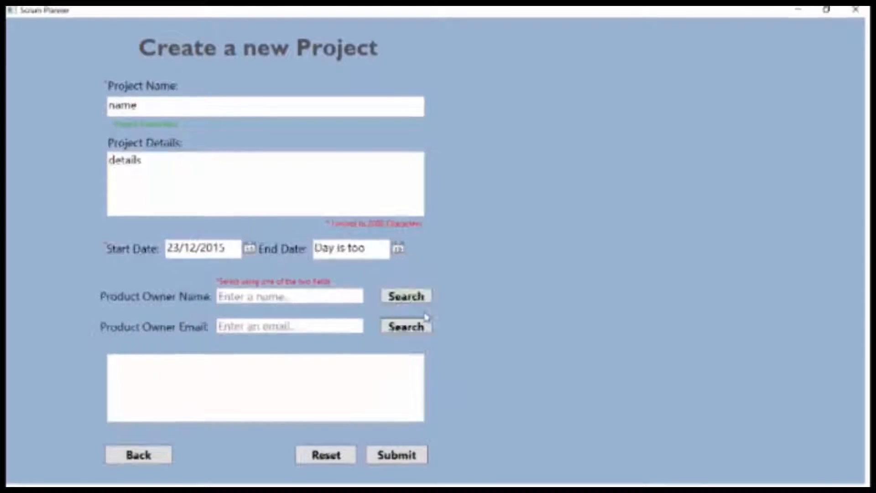
left_click(398, 248)
left_click(437, 334)
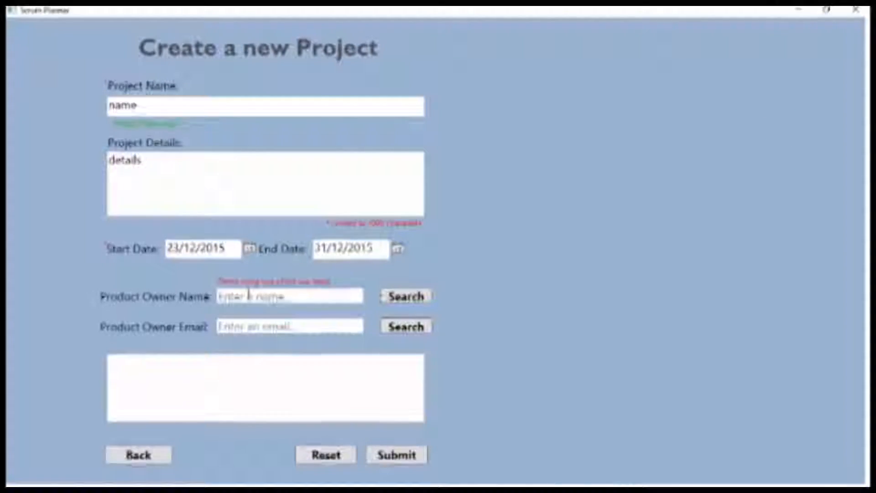
- Search for the owner by name, select them as product owner, and submit project 'name'
left_click(335, 294)
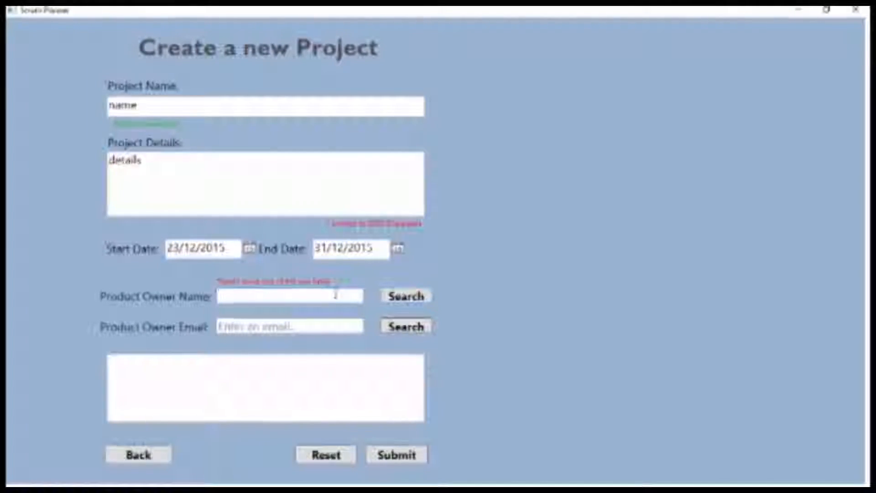
type("peter")
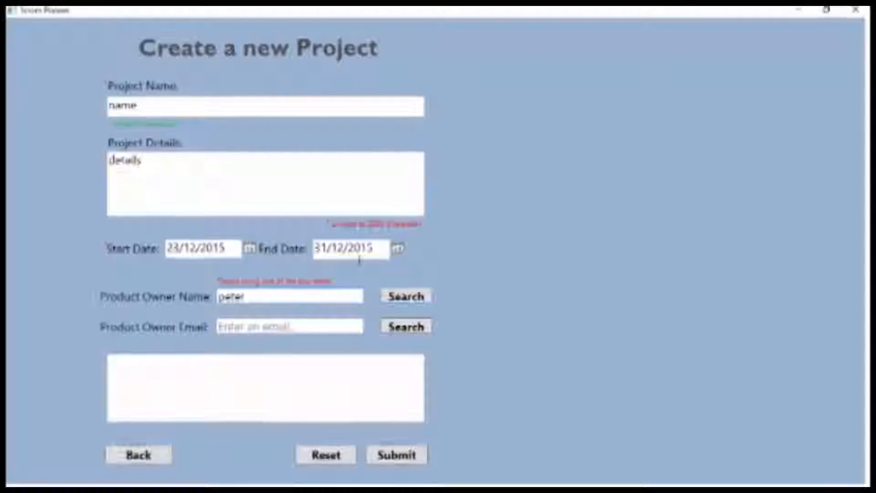
left_click(201, 364)
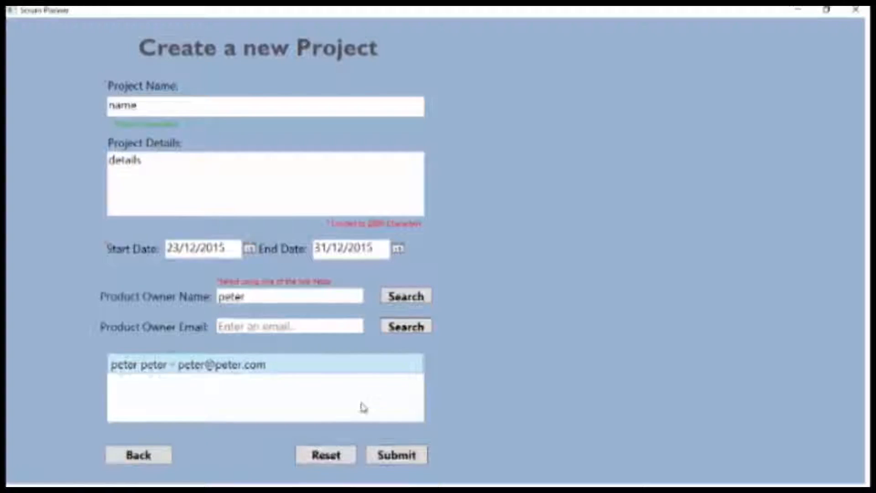
left_click(394, 454)
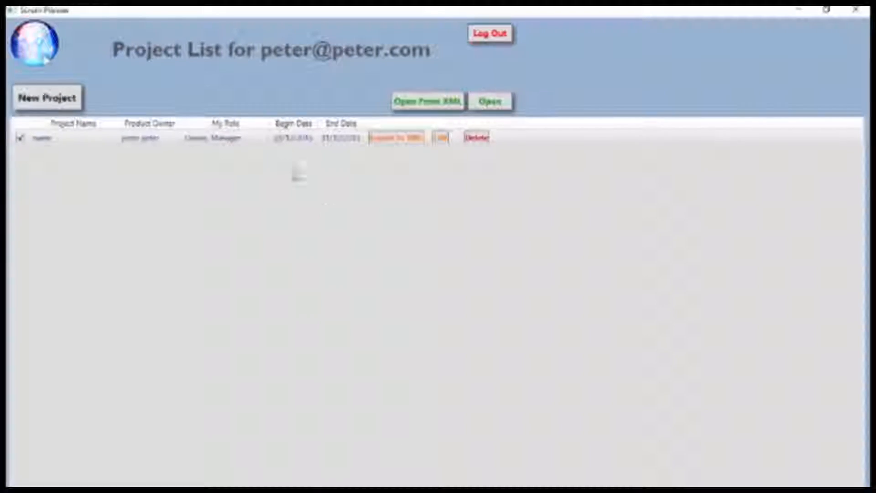
- Edit project 'name' to delete its End Date and submit the change
left_click(170, 143)
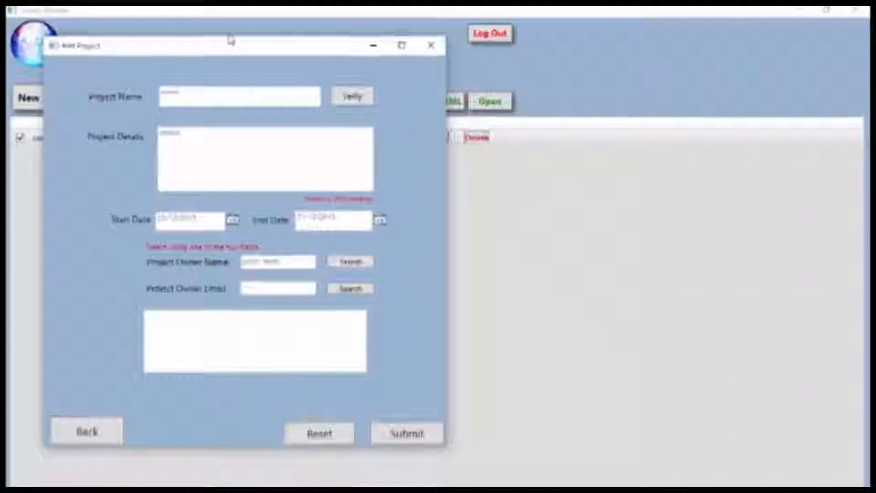
left_click_drag(231, 44, 240, 30)
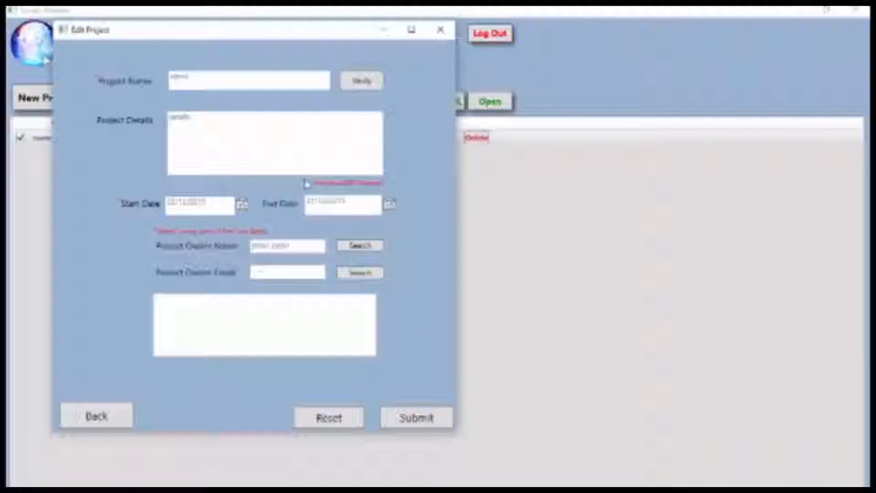
left_click_drag(353, 199, 432, 82)
key("BackSpace")
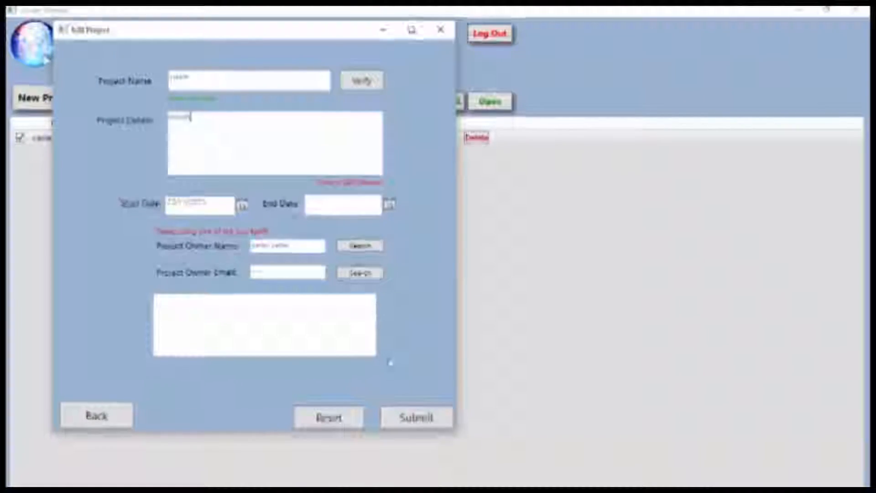
left_click(416, 417)
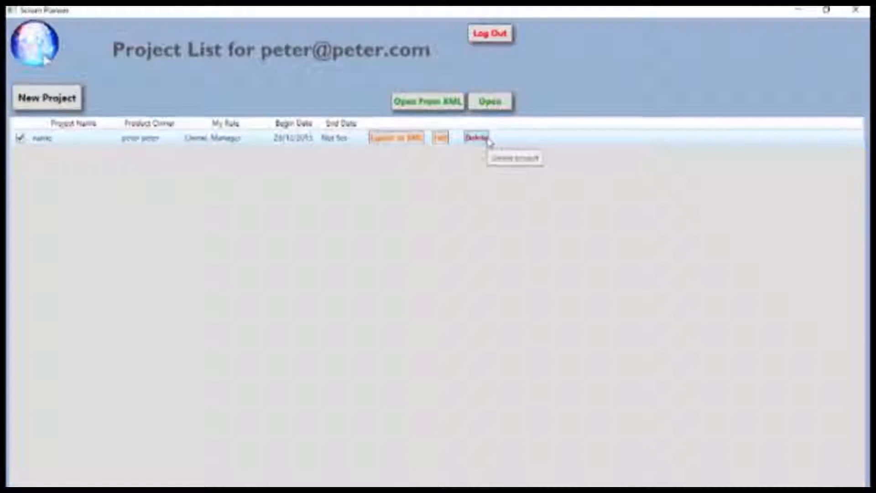
- Export project 'name' as project_info.xml to the Desktop under C:\Users and confirm
left_click(377, 140)
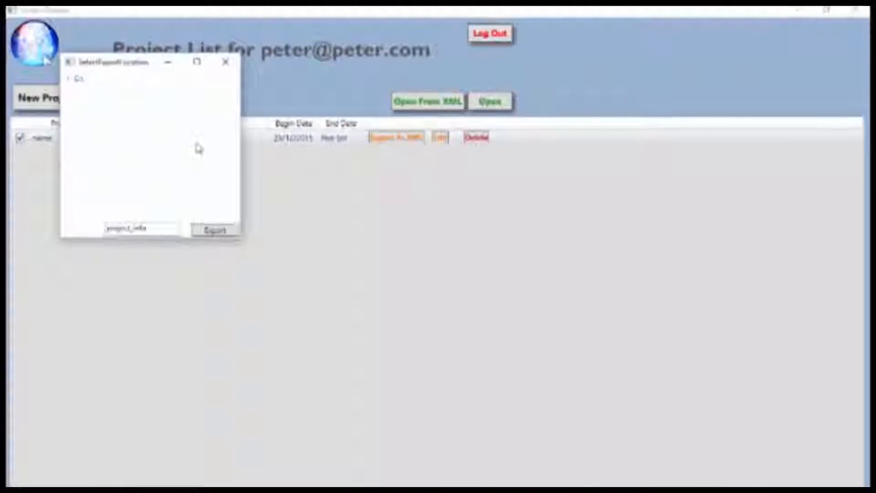
left_click(69, 79)
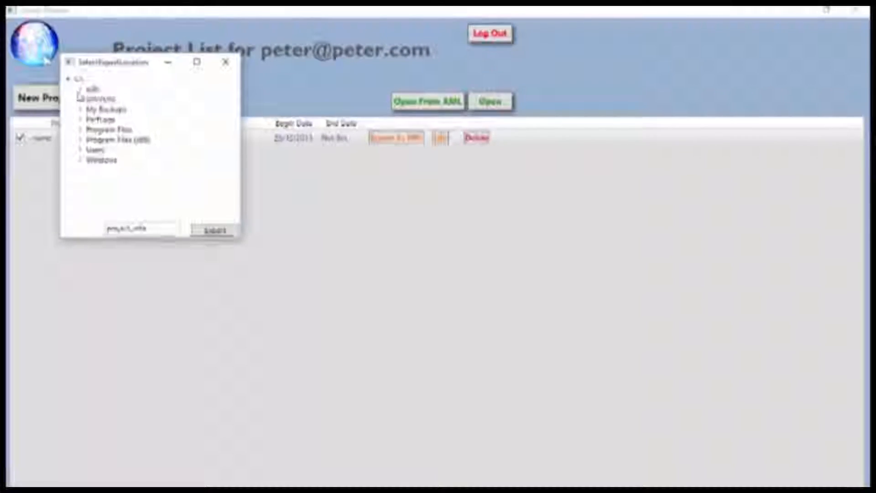
left_click(81, 150)
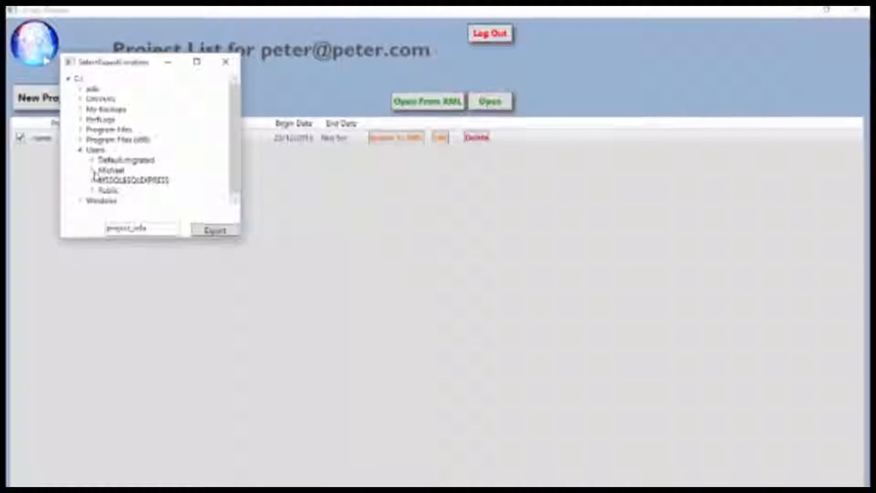
left_click(92, 170)
left_click_drag(234, 106, 241, 133)
left_click(124, 174)
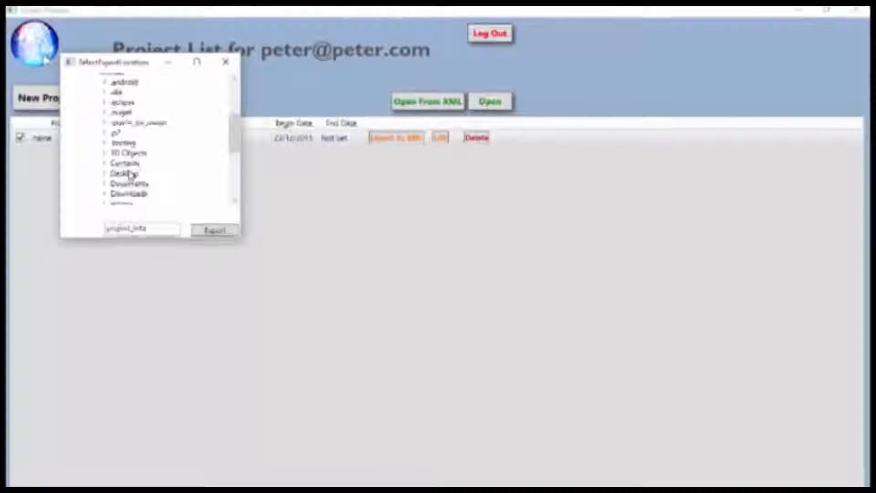
left_click(209, 232)
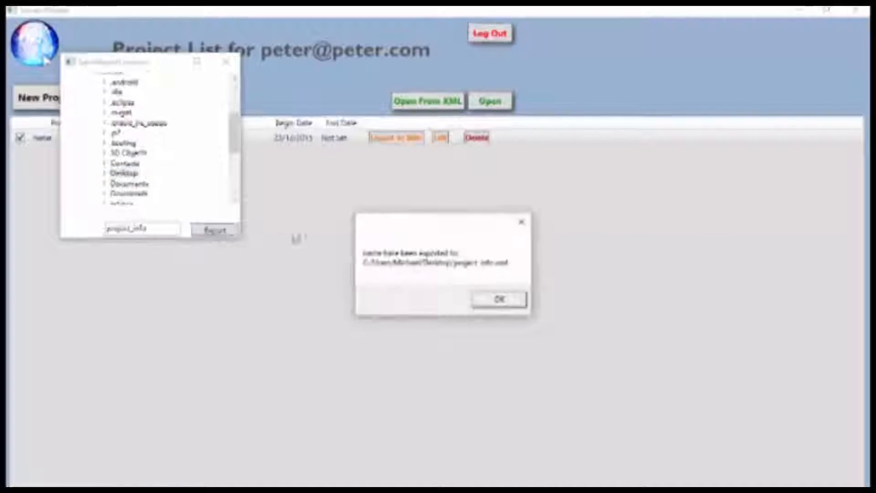
left_click(483, 304)
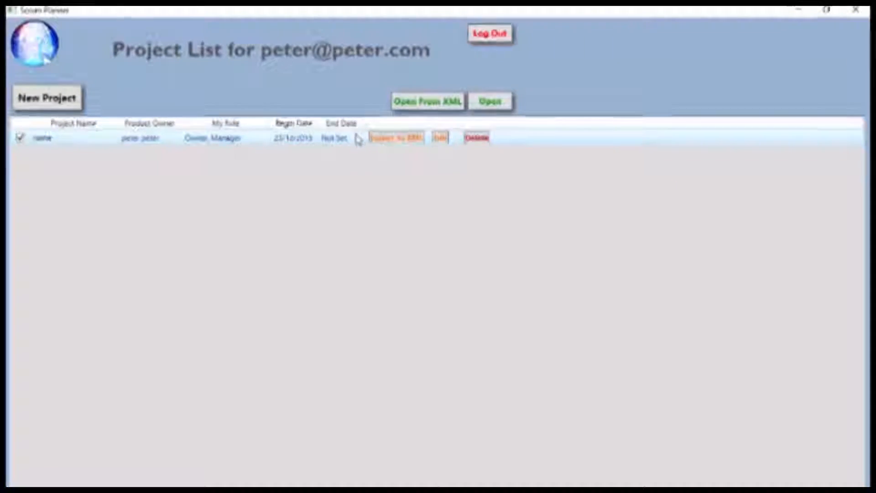
- Open the checked project 'name' to view its Product Backlog
left_click(488, 101)
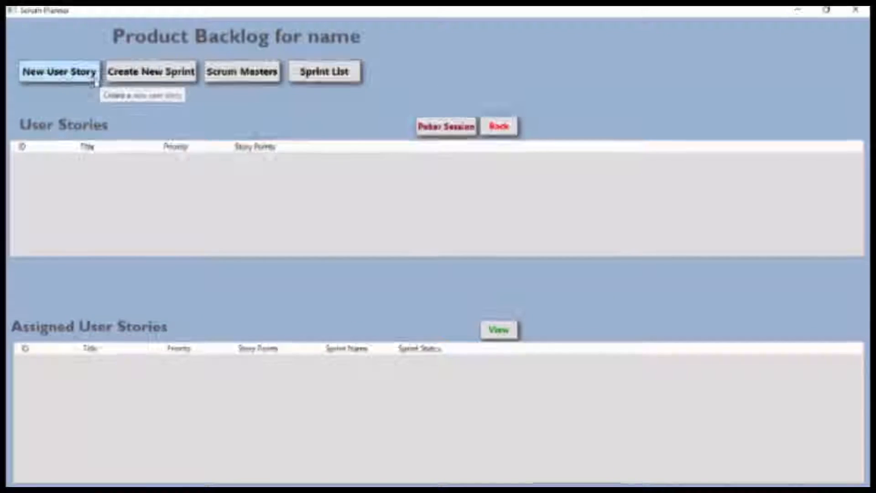
- Search for the user by username, add them as a scrum master of project 'name', then start a new sprint
left_click(236, 78)
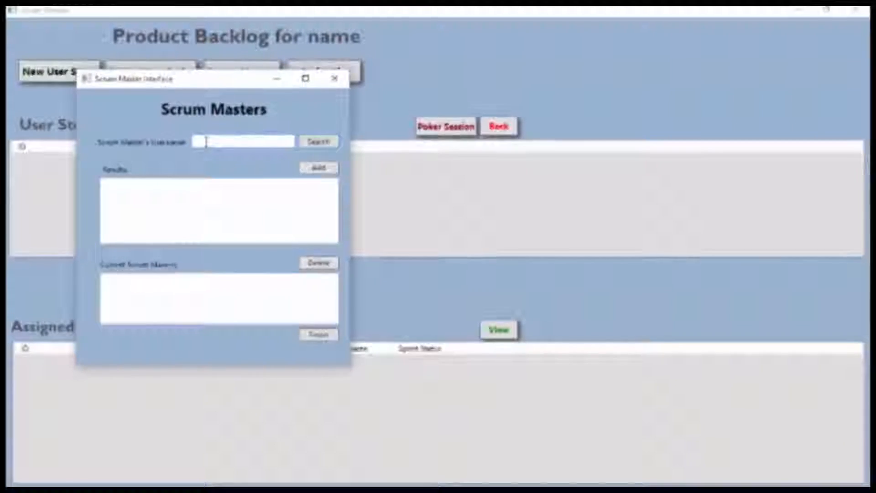
type("peter")
left_click(302, 141)
left_click(182, 190)
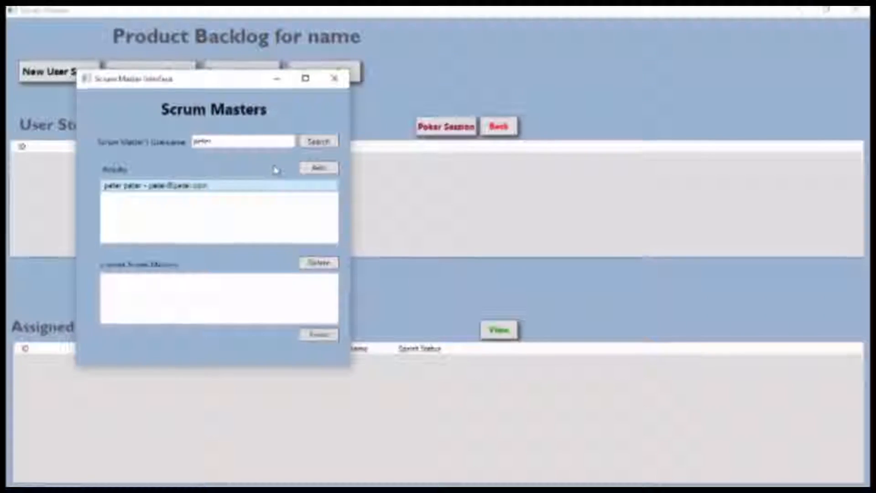
left_click(319, 168)
left_click(190, 282)
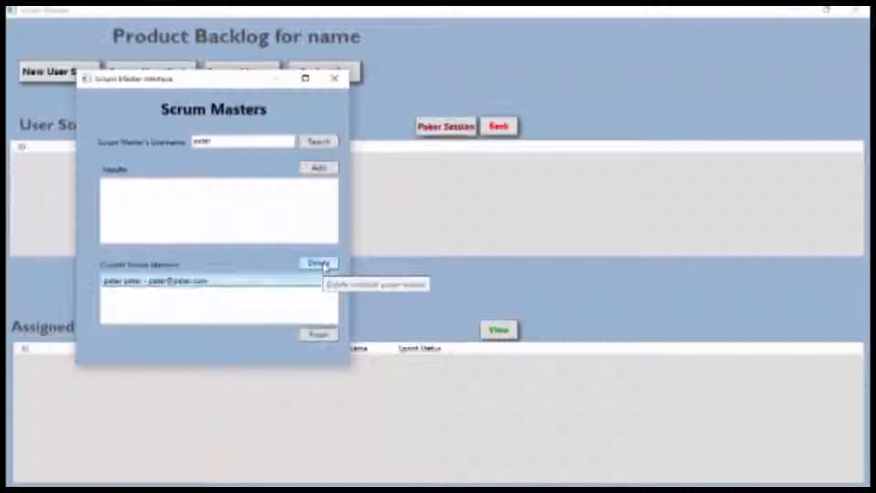
left_click(322, 335)
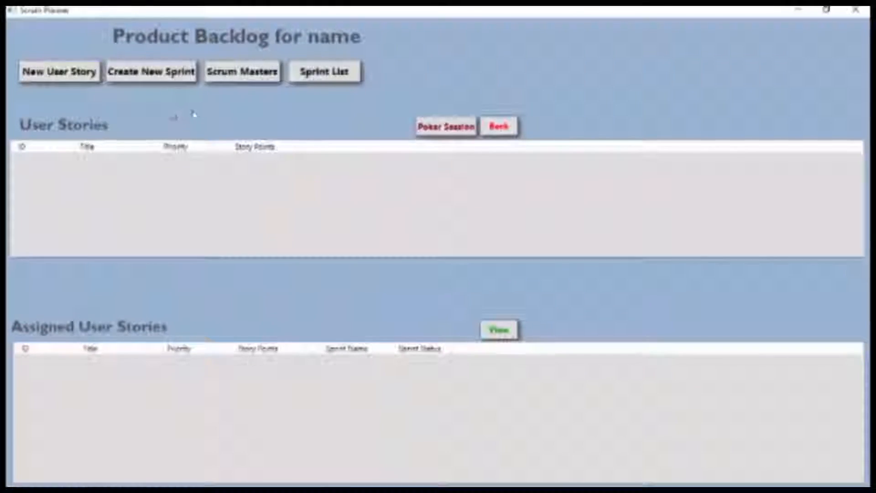
left_click(145, 73)
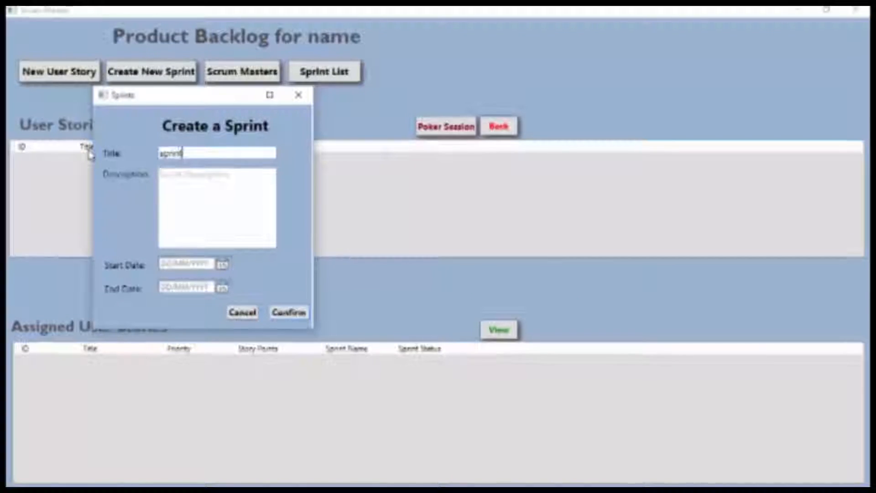
- Replace the sprint description with 'ndscrip' and set the start date to 15/12/2019
left_click(187, 188)
key("ctrl+a")
type("nd")
type("scrip")
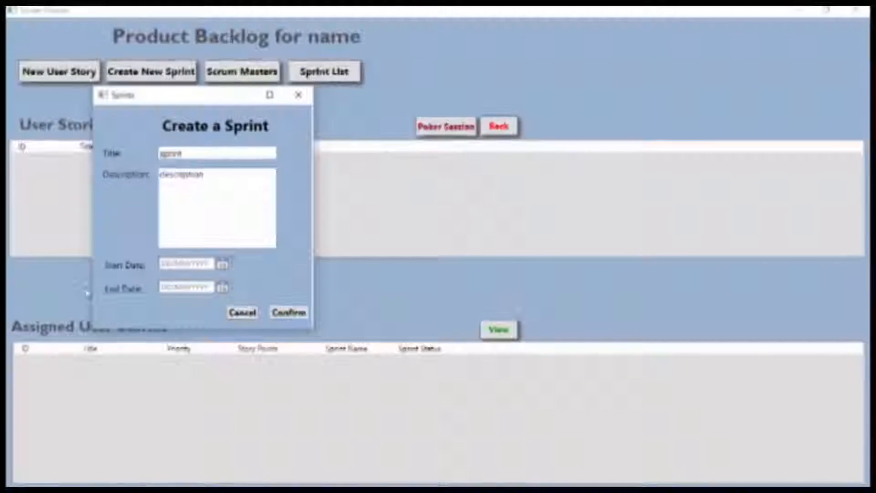
left_click(222, 266)
left_click(180, 329)
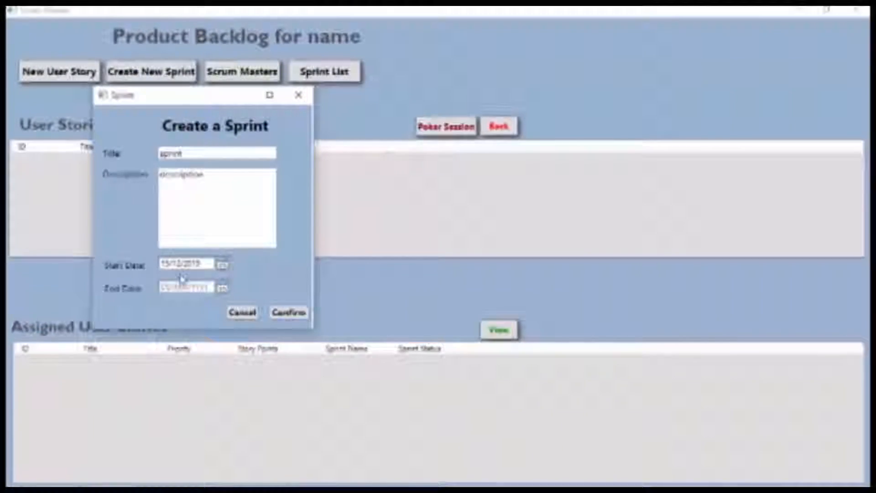
- Set the sprint end date to 24/12/2019 and confirm the sprint
left_click(222, 288)
left_click(235, 372)
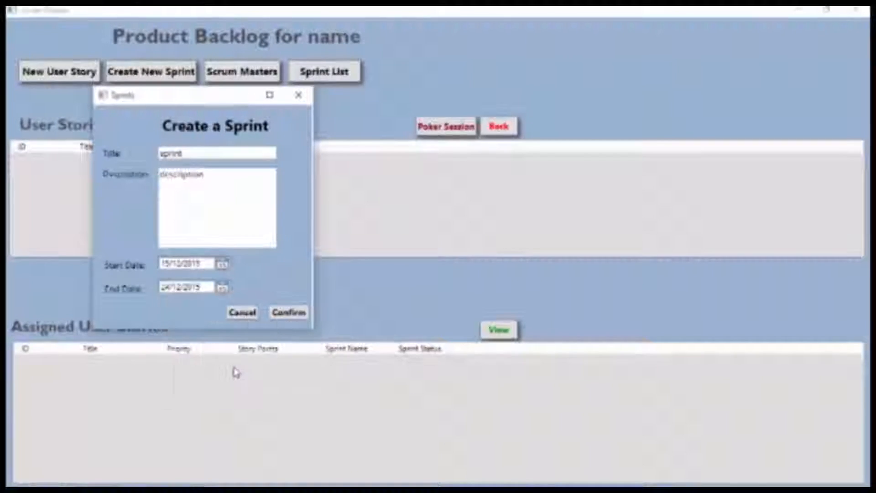
left_click(222, 288)
left_click(188, 336)
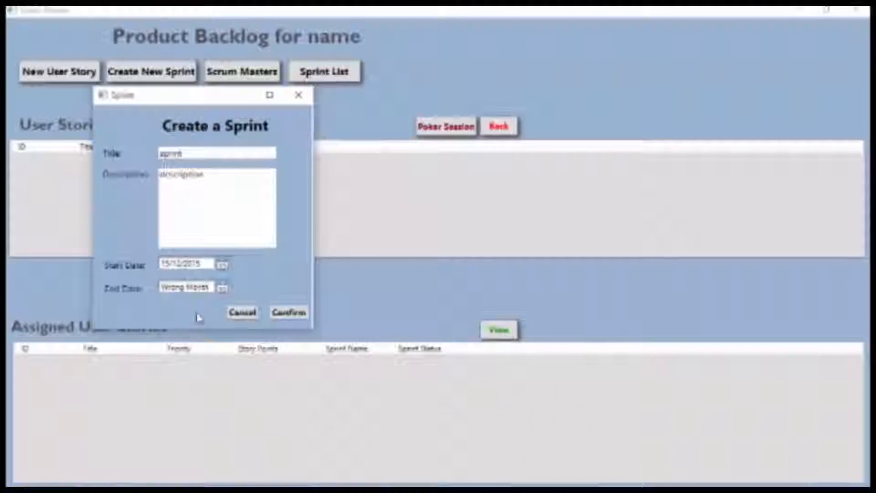
left_click(222, 289)
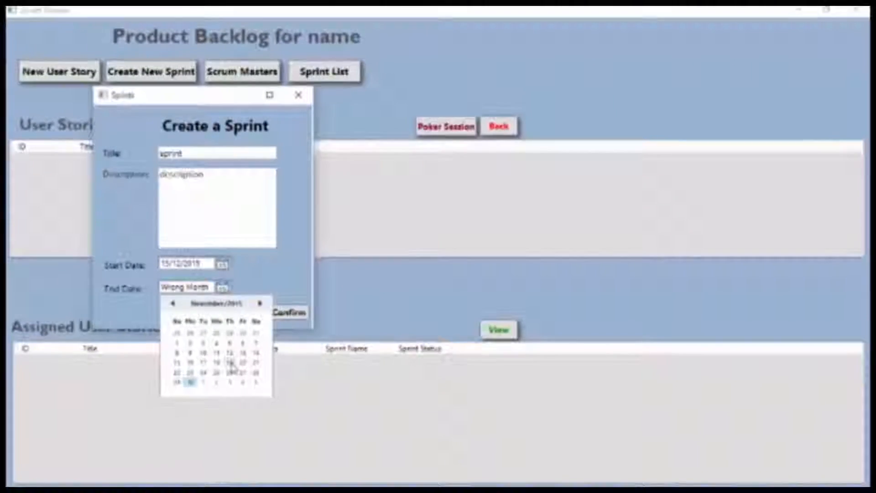
left_click(236, 333)
left_click(222, 288)
left_click(256, 302)
left_click(227, 366)
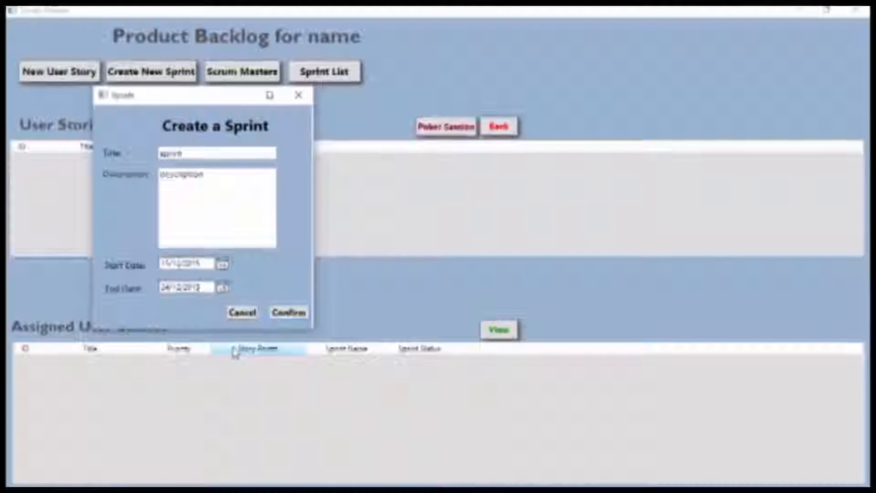
left_click(287, 319)
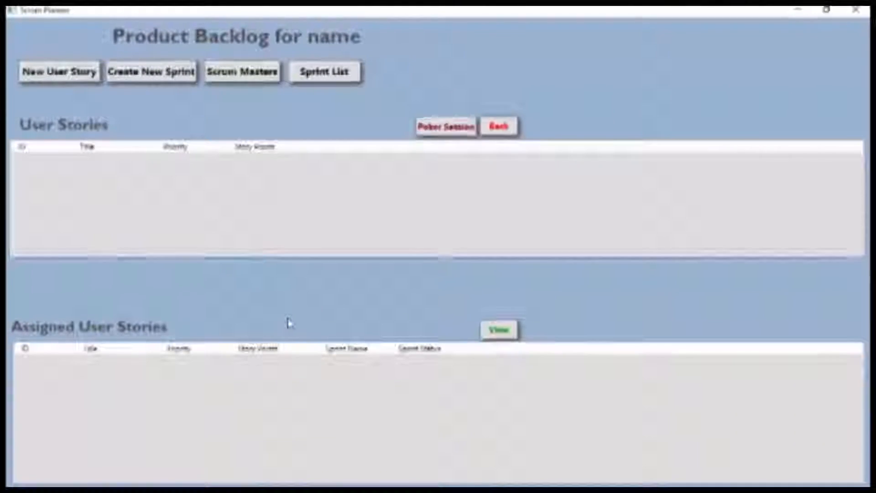
- Create user story 'story' with description 'desc', priority 1 and 4 story points
left_click(69, 77)
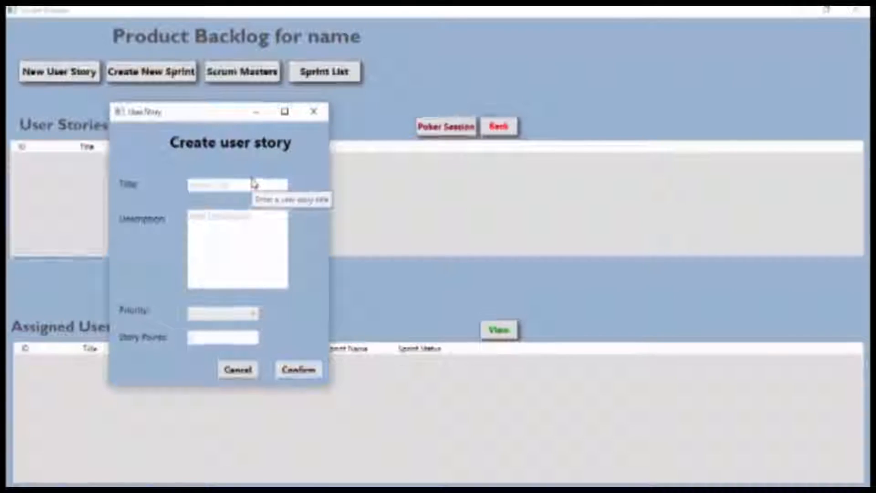
left_click(224, 185)
type("story")
left_click_drag(252, 216, 188, 216)
type("de")
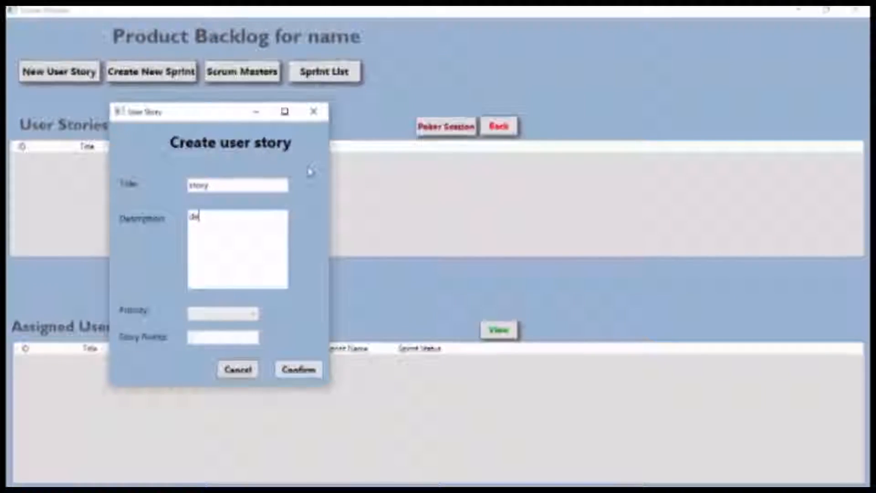
type("scription")
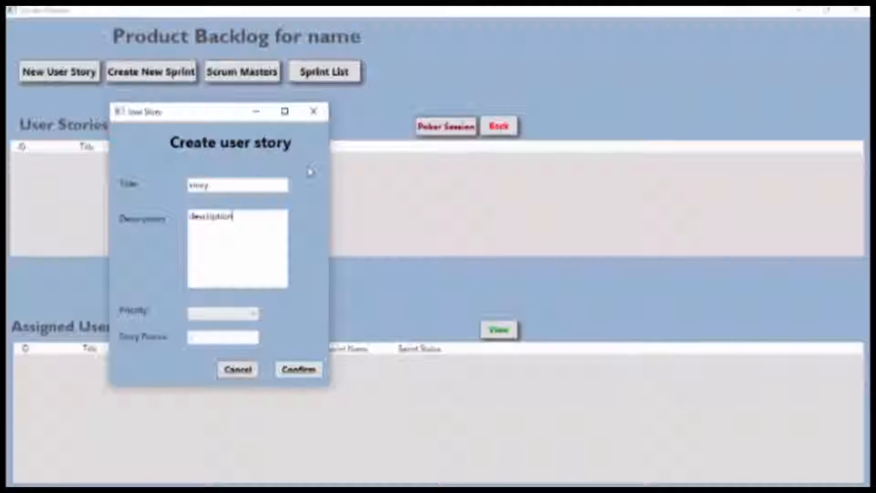
left_click(221, 335)
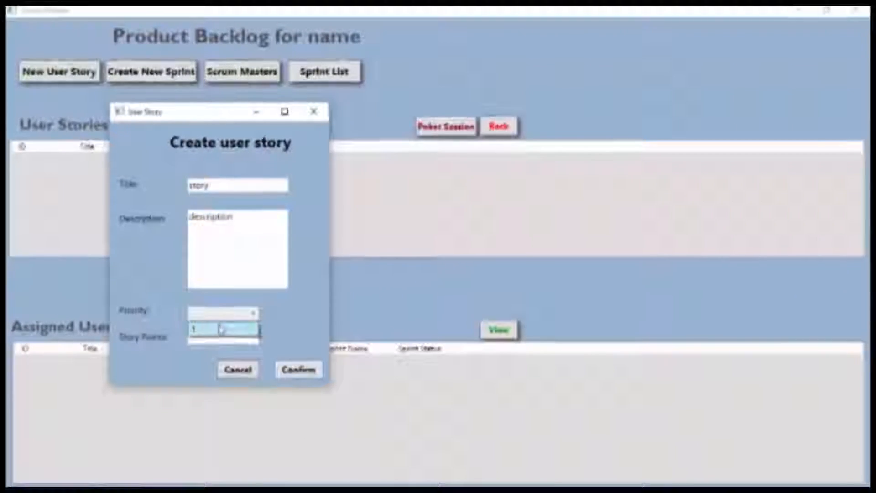
left_click(221, 329)
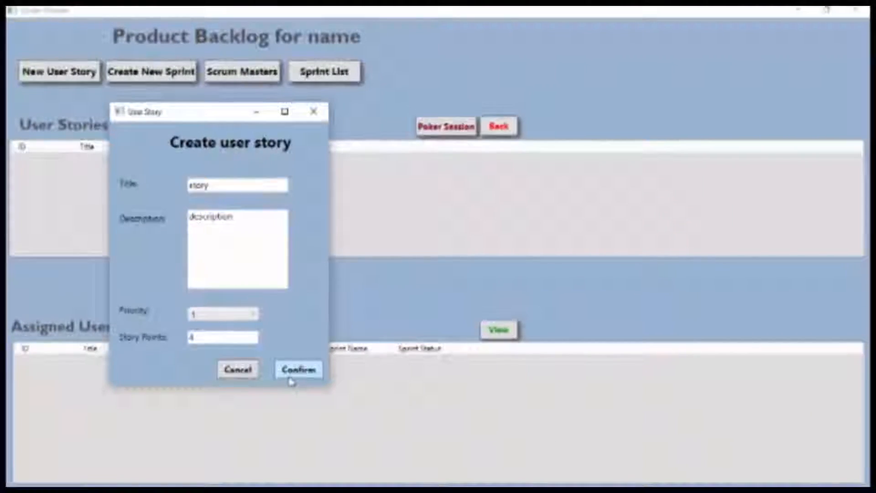
left_click(290, 381)
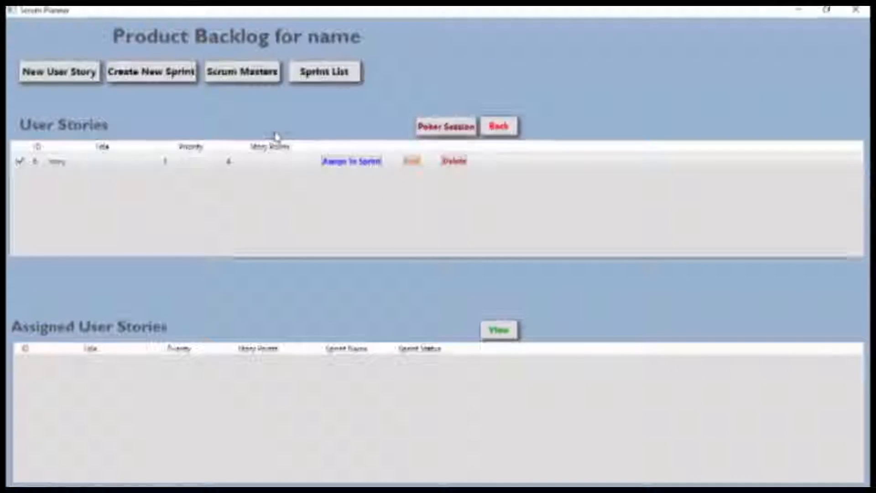
- Assign 'story' to the sprint 'sprint' and confirm
left_click(327, 163)
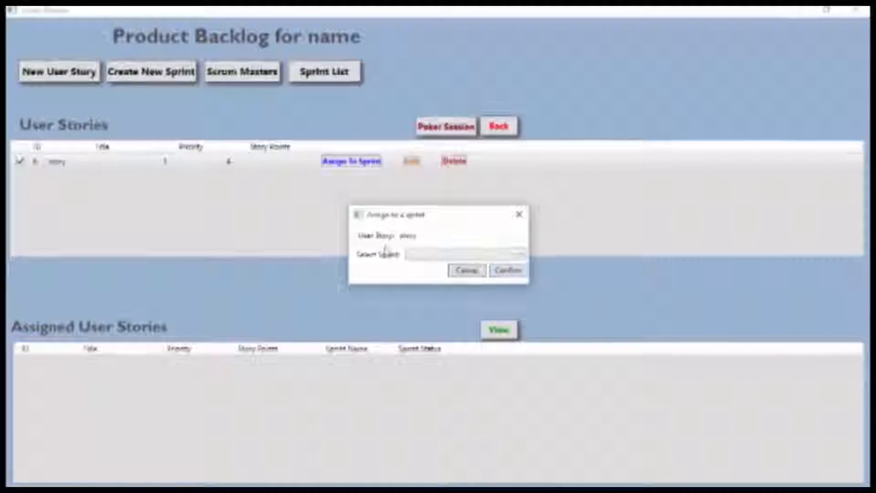
left_click(416, 255)
left_click(411, 269)
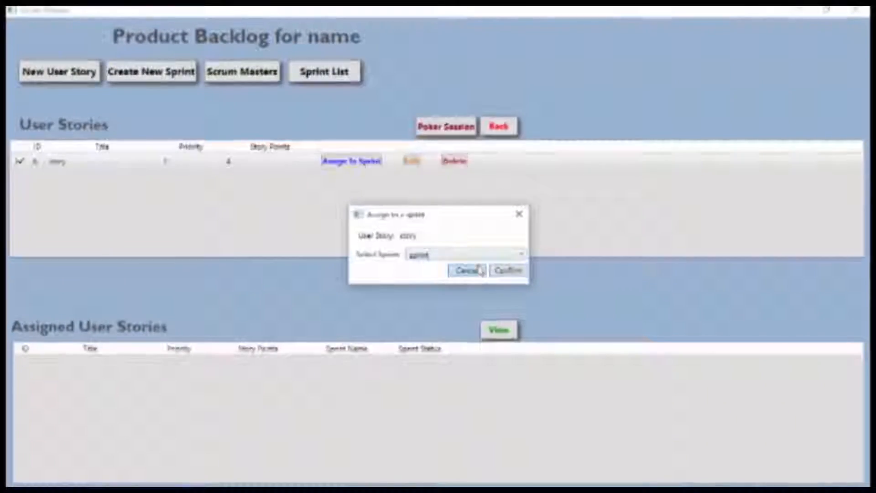
left_click(506, 270)
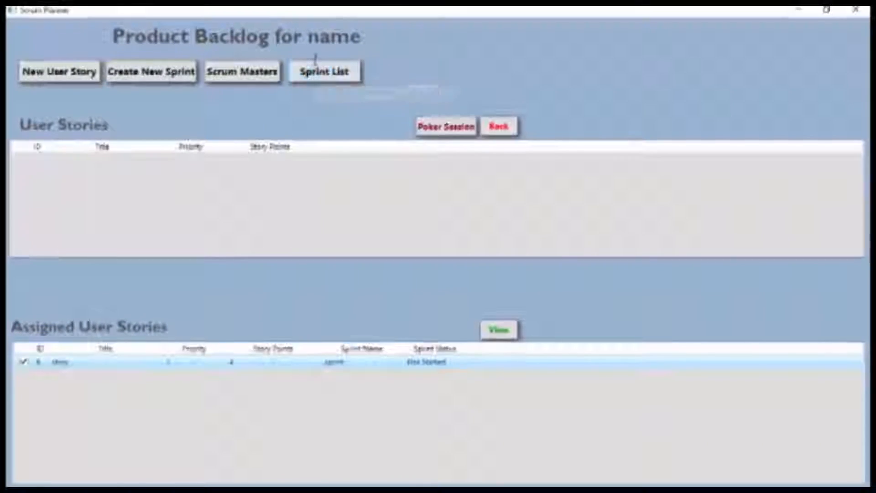
- View the backlog of sprint 'sprint' from the List of Sprints and select 'story'
left_click(322, 76)
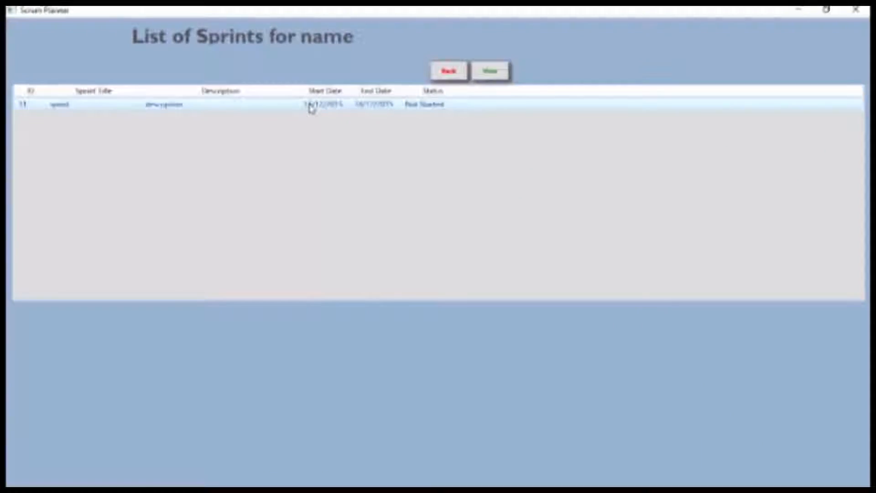
left_click(490, 71)
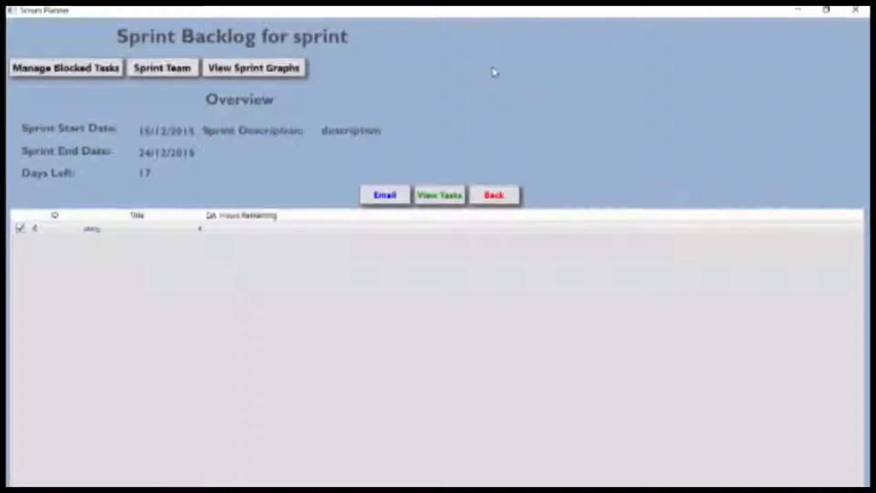
left_click(137, 229)
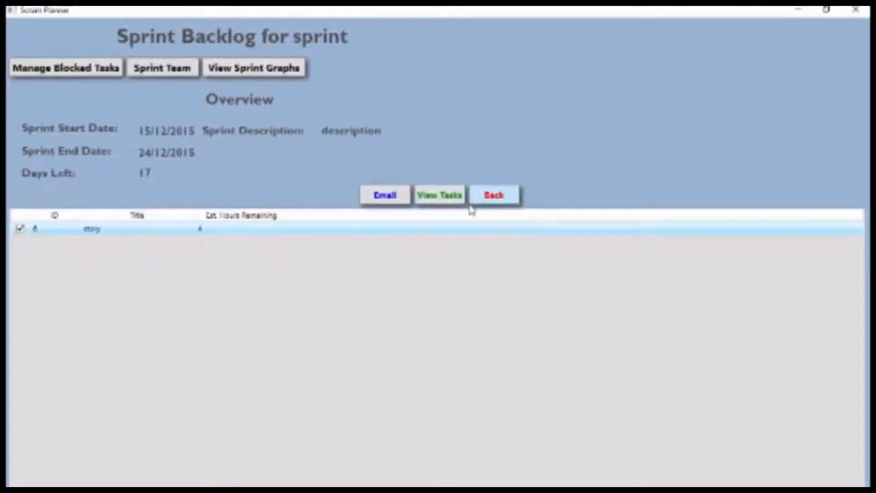
- Add task 'task' to the story with description 'description', Medium priority and time estimate 4
left_click(453, 195)
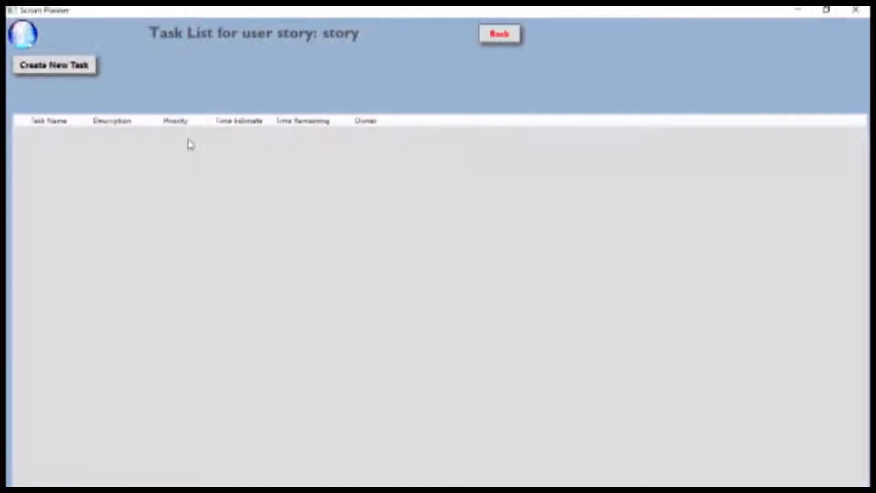
left_click(65, 65)
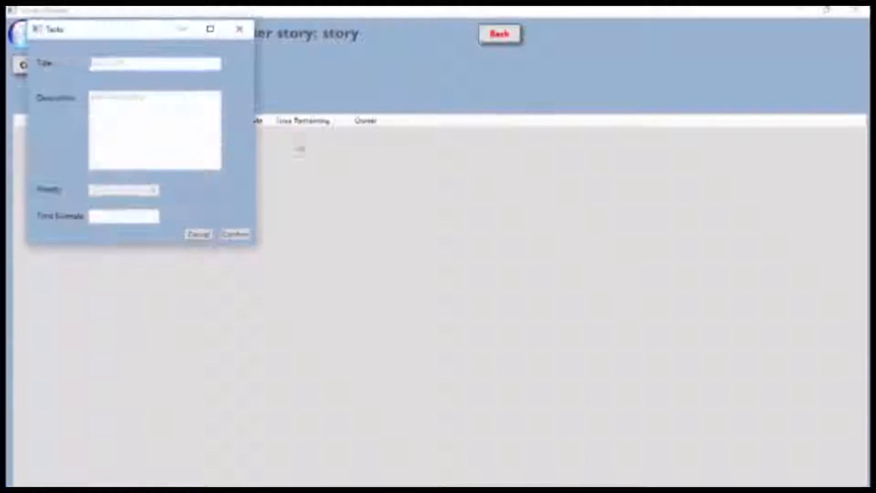
double_click(139, 62)
type("tas")
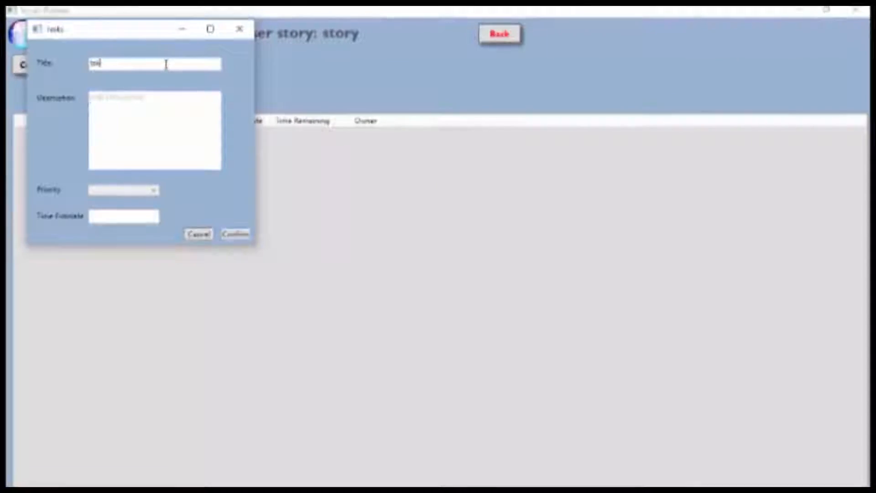
type("k")
key("Tab")
type("desc")
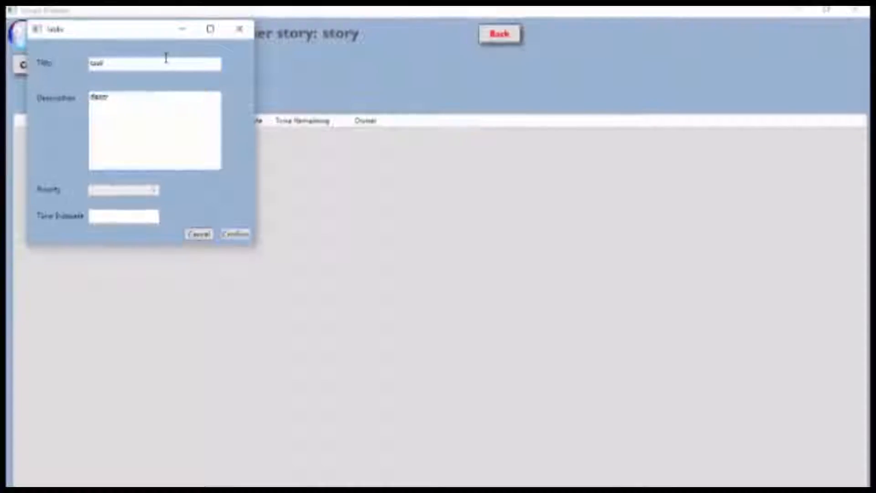
type("ription")
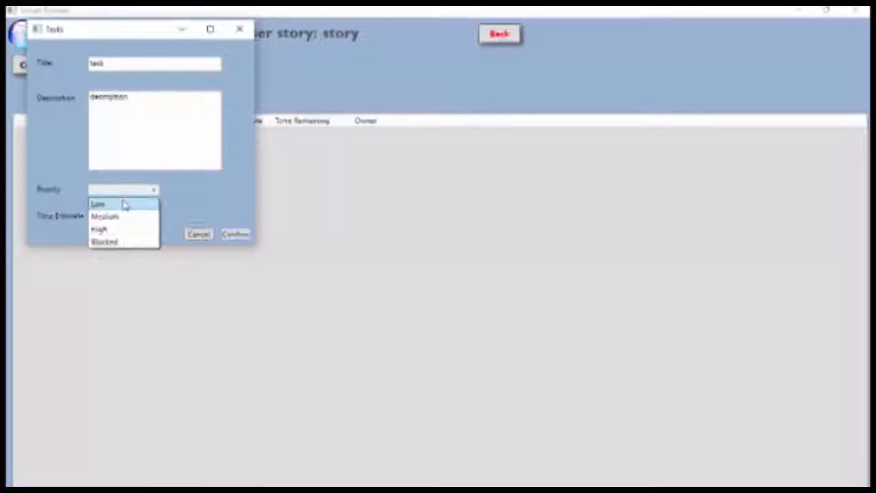
left_click(118, 216)
left_click(111, 213)
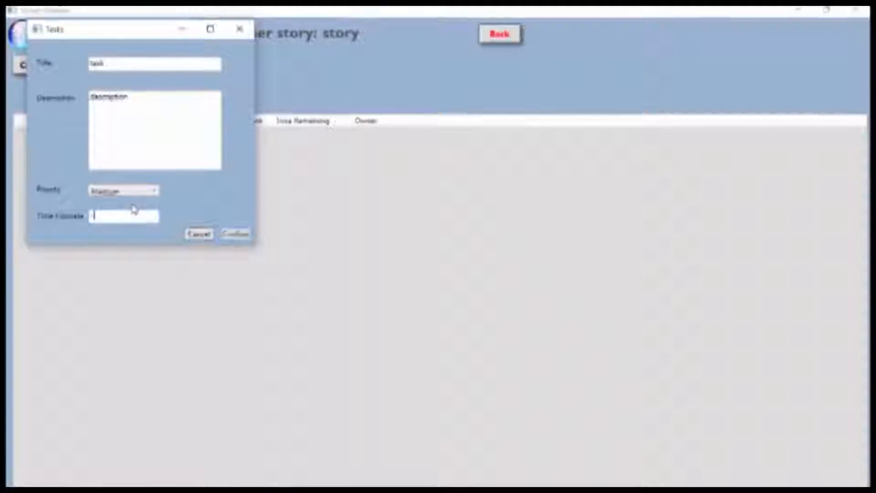
type("4")
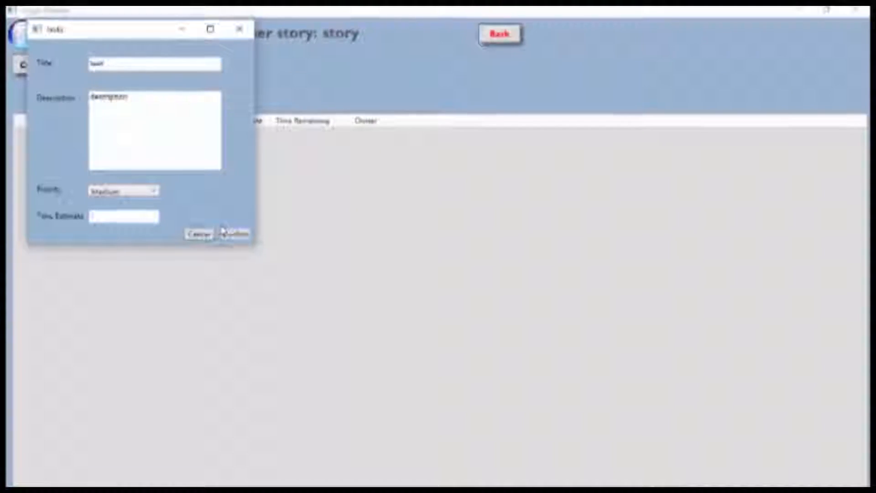
left_click(235, 234)
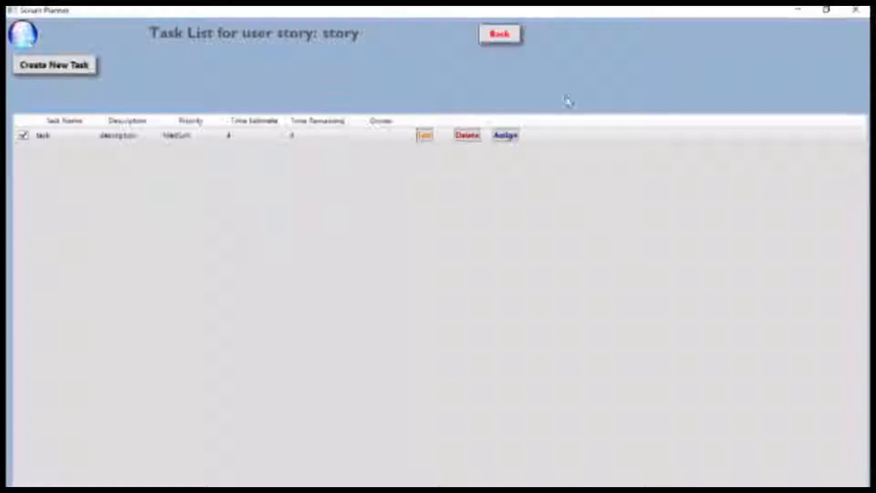
- Block the task with reason 'Blocking' and set its time remaining to 2
left_click(424, 135)
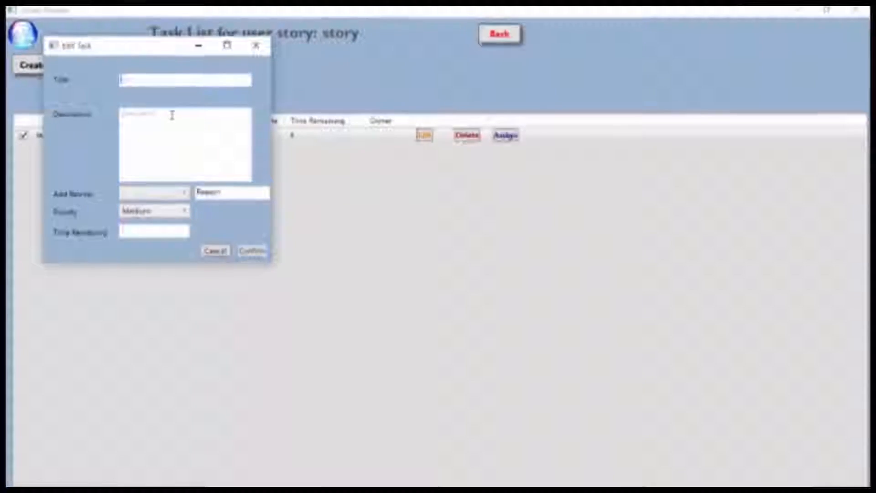
left_click(156, 194)
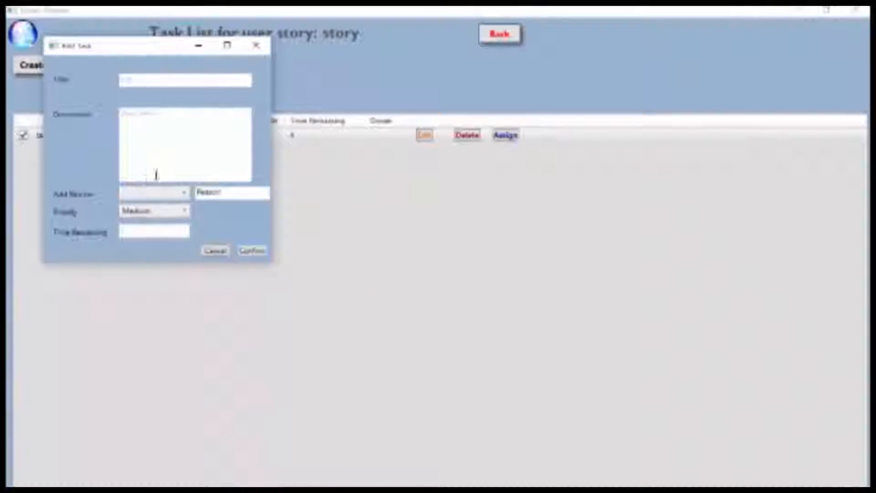
double_click(223, 192)
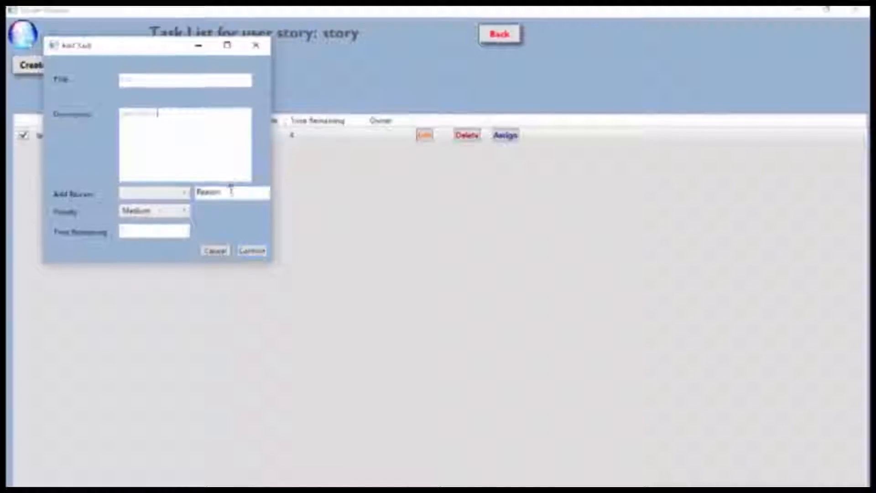
left_click(170, 195)
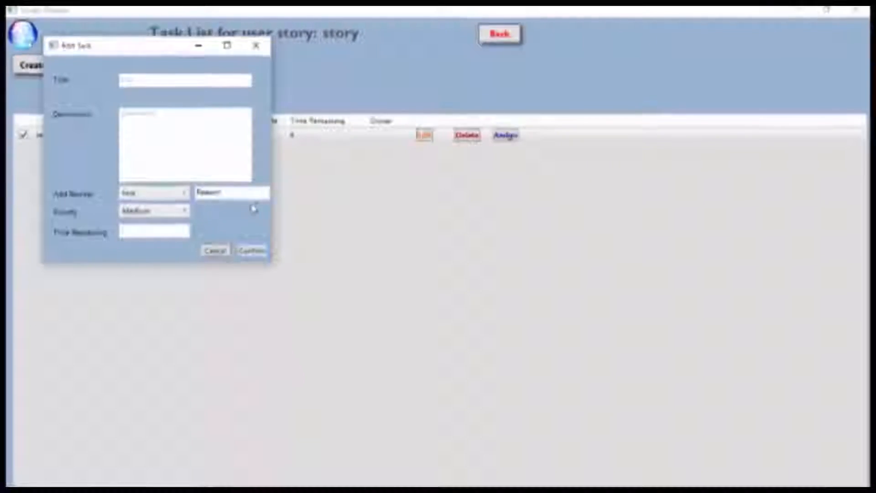
key("Tab")
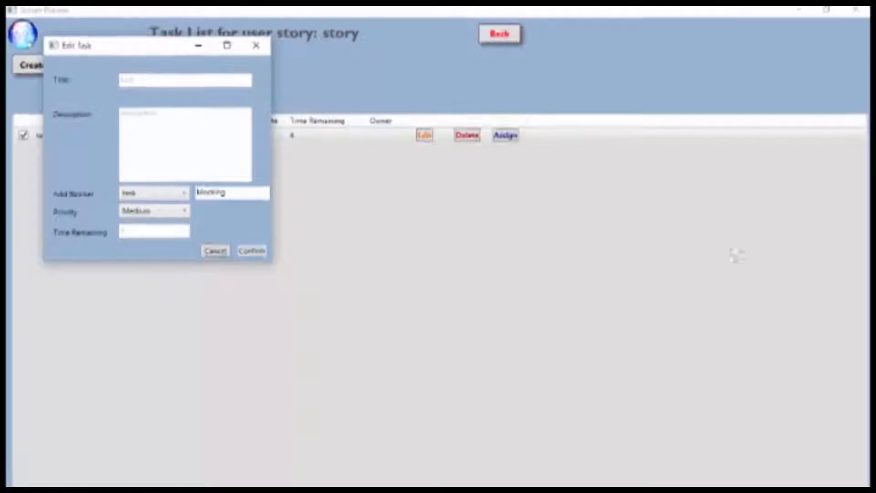
left_click(155, 232)
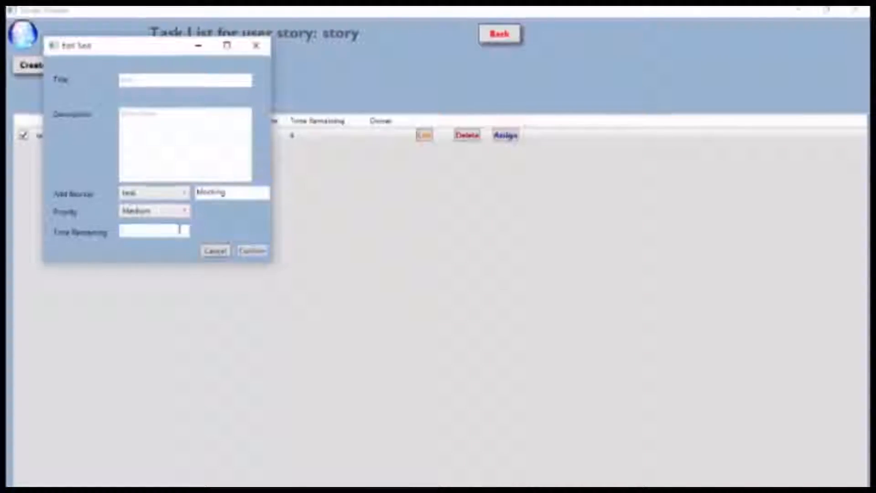
left_click(251, 251)
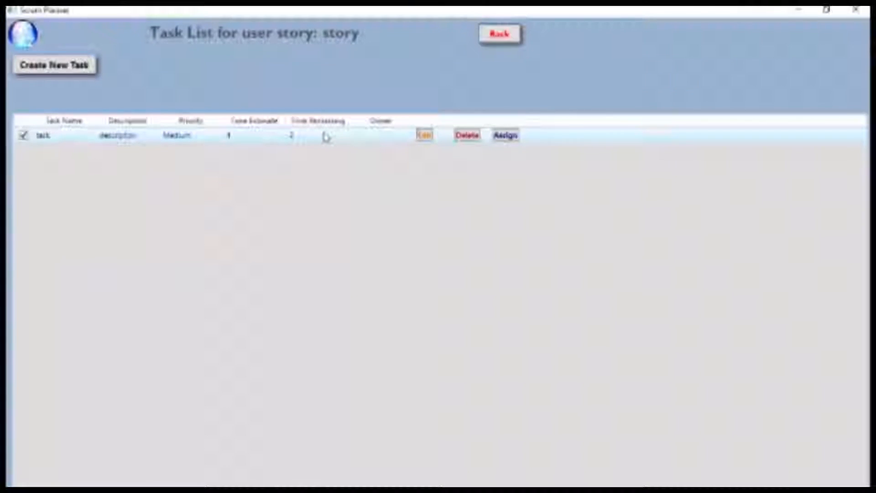
- Assign the task to a developer from Select Assignee, then go back to the sprint backlog
left_click(513, 136)
left_click(454, 268)
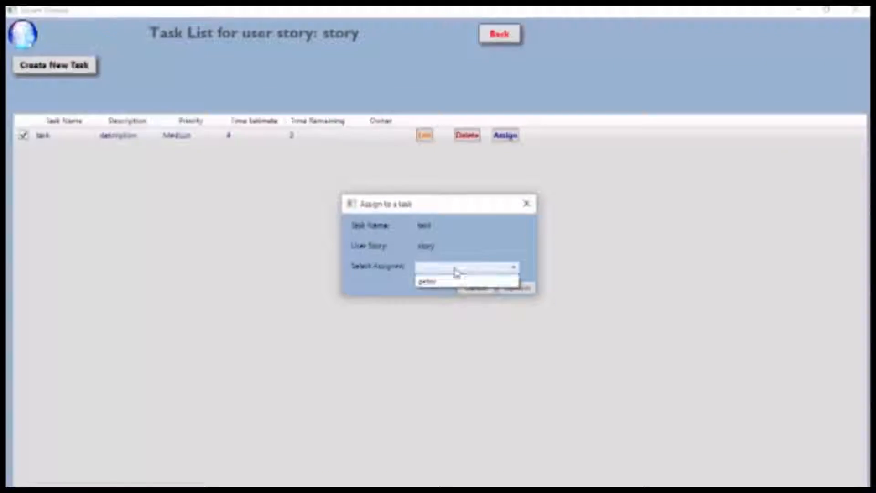
left_click(450, 283)
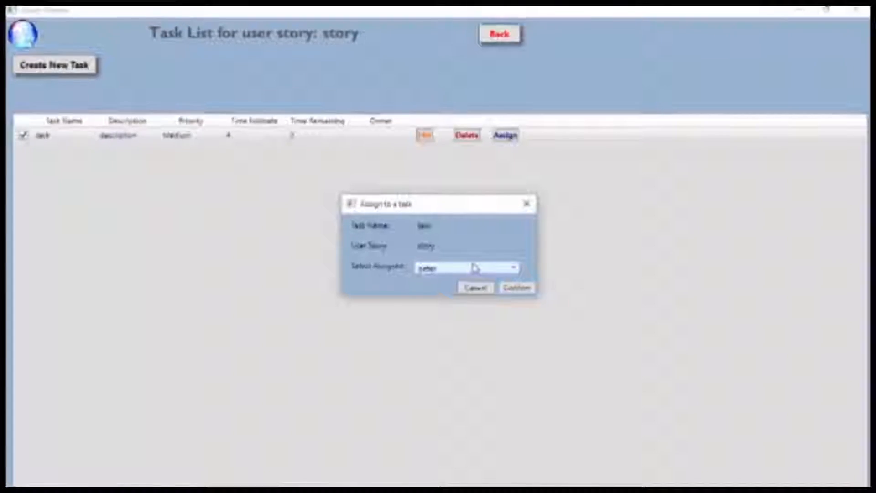
left_click(503, 288)
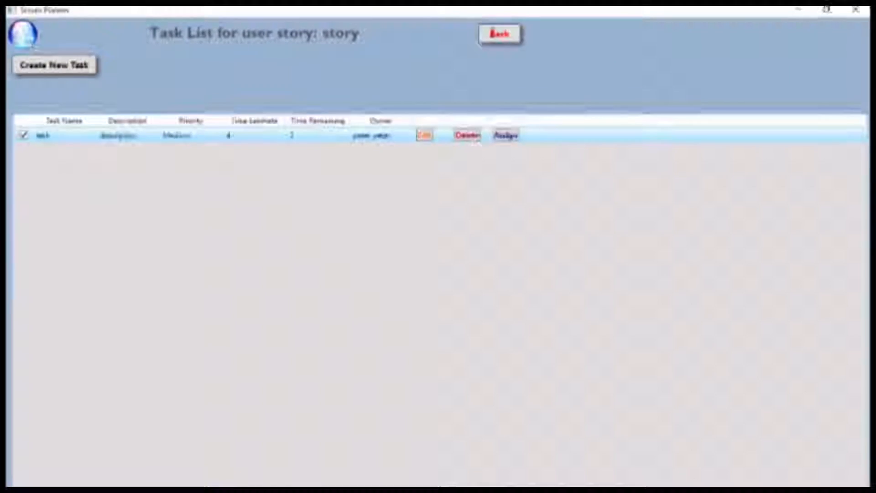
left_click(512, 35)
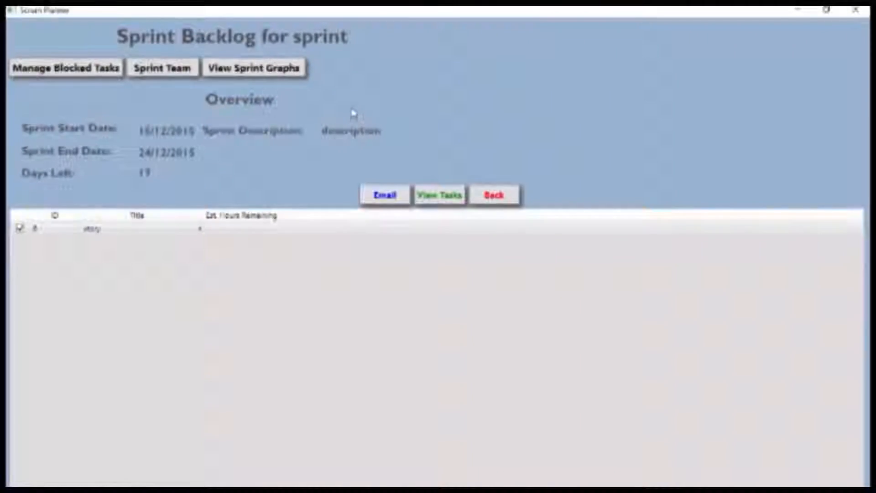
left_click(259, 233)
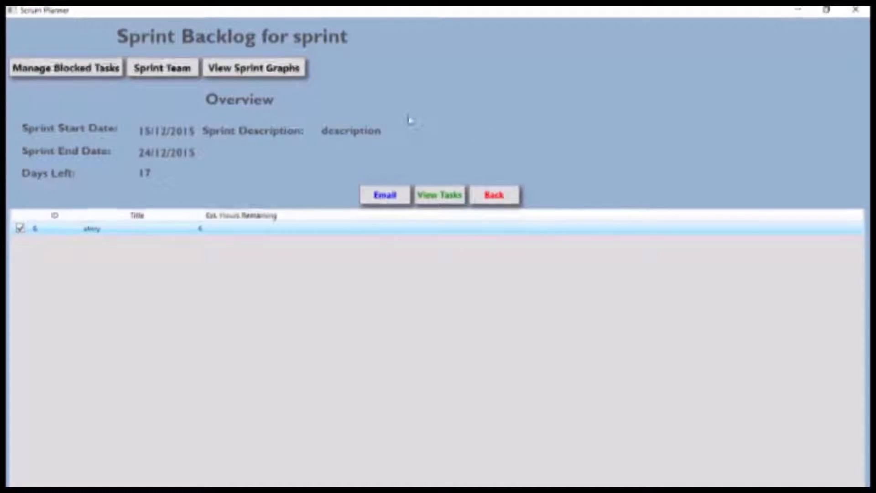
left_click(386, 195)
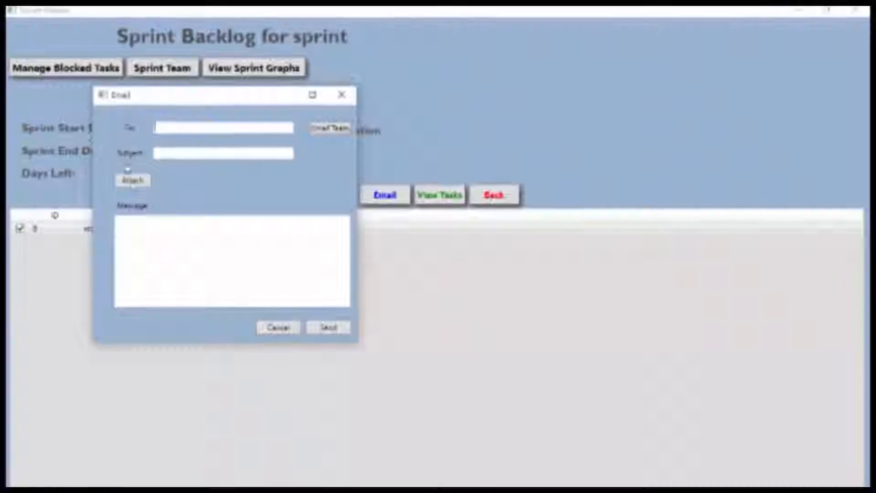
left_click(336, 97)
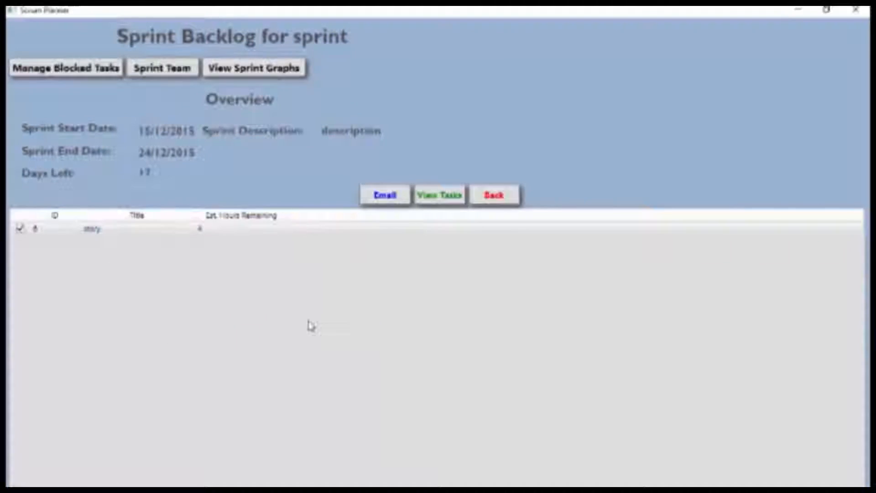
- Open the sprint team editor and add a first developer from the search results
left_click(156, 68)
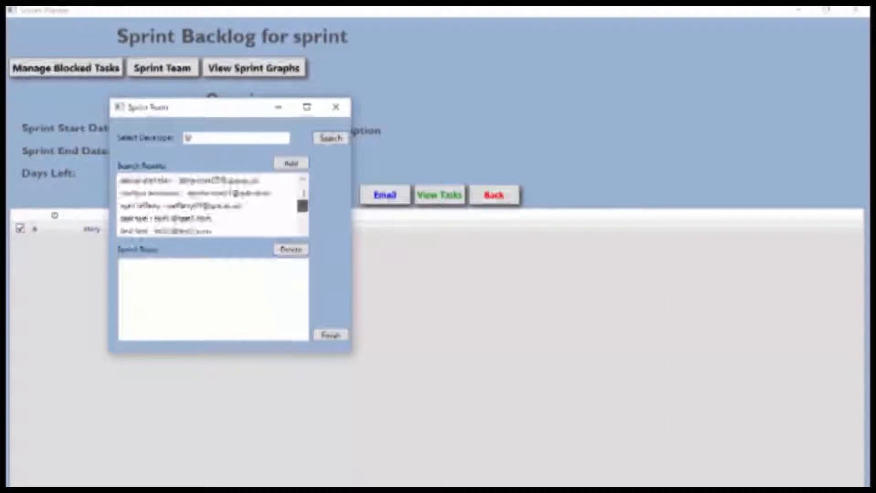
scroll(305, 217, "up", 2)
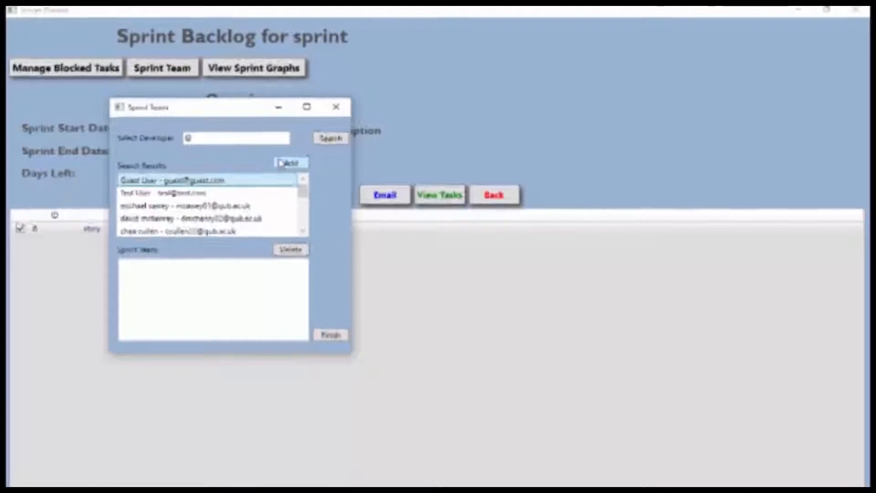
left_click(283, 166)
key("Return")
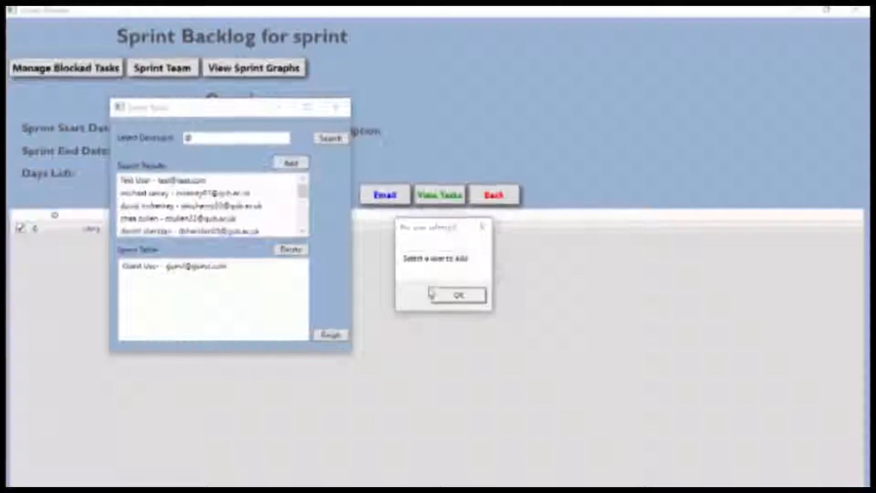
left_click(206, 182)
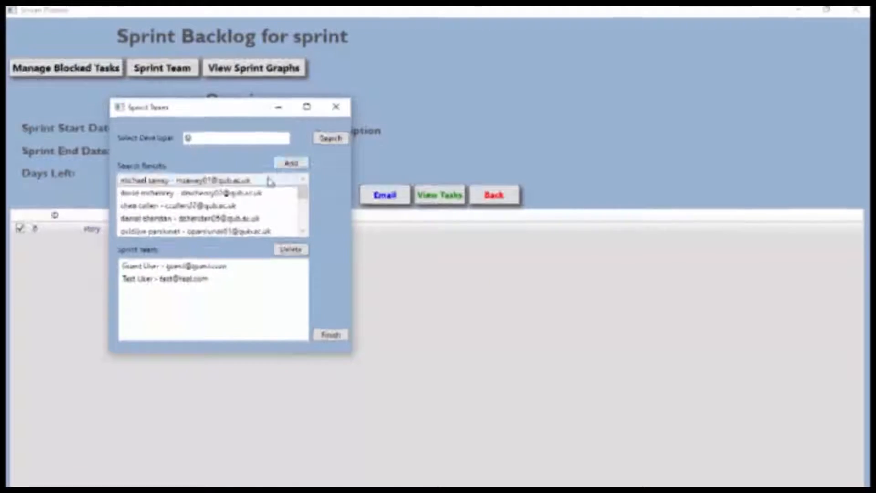
left_click(280, 166)
- Add several more developers to the sprint team and accept the 3–7 member capacity warning
double_click(257, 181)
left_click(284, 166)
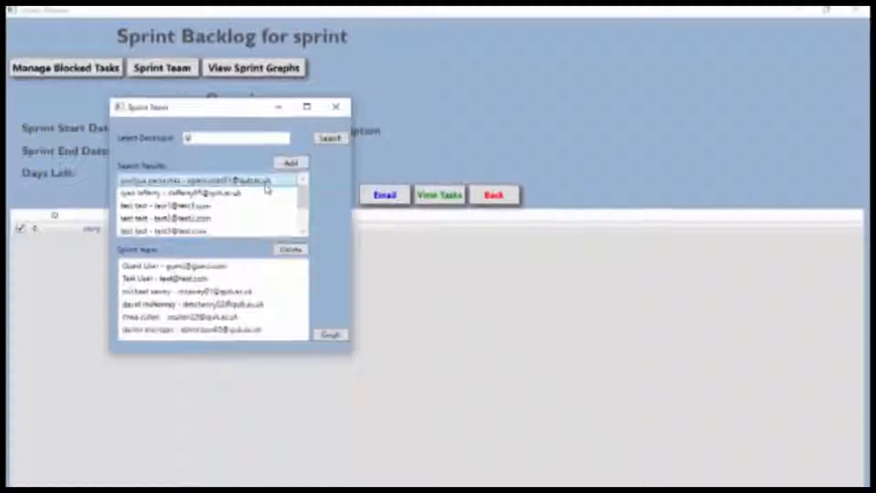
left_click(283, 163)
left_click(256, 191)
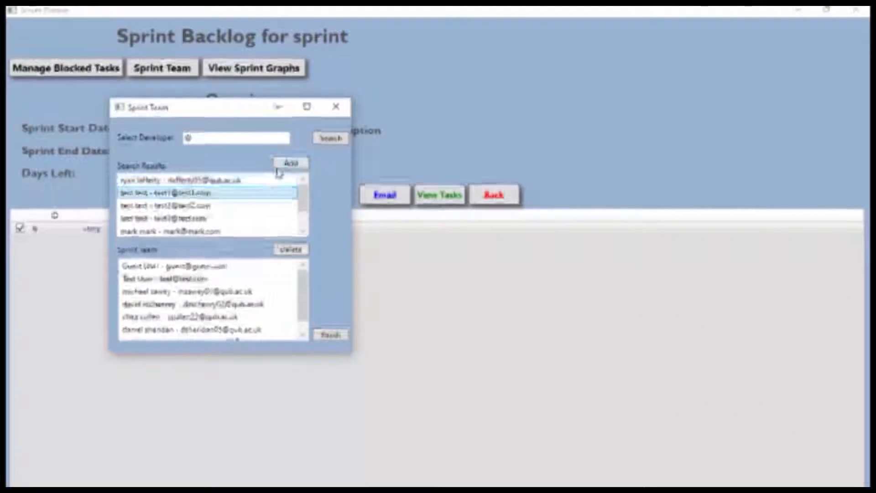
double_click(270, 180)
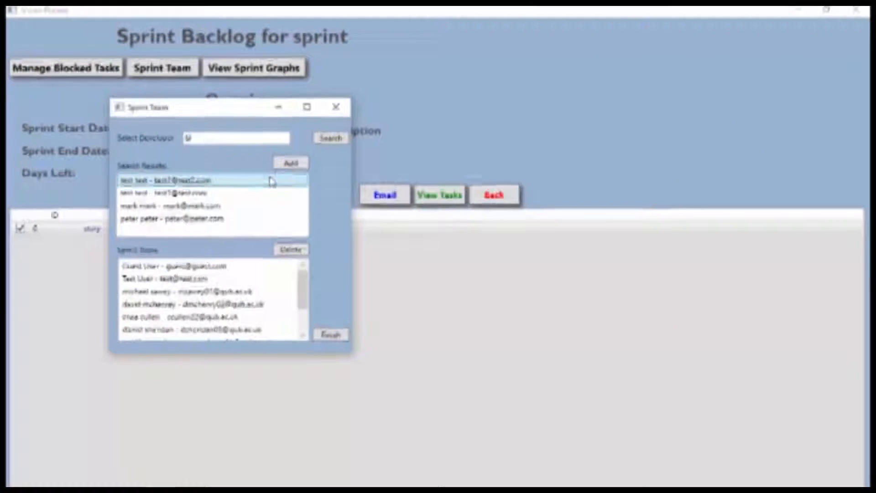
left_click(282, 165)
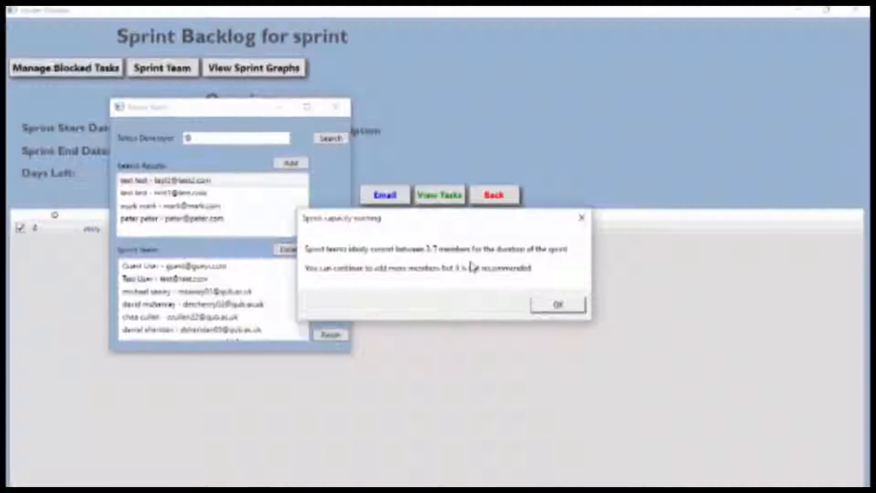
left_click(557, 305)
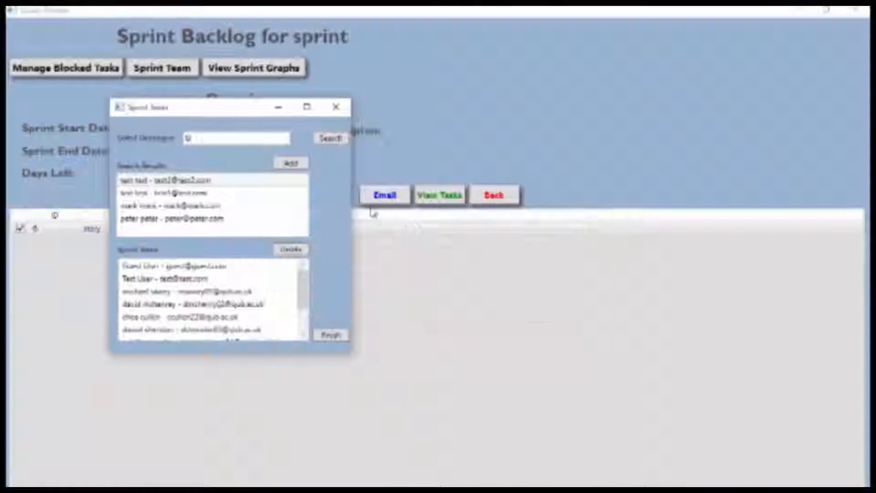
- Finish the sprint team, select 'story' in the sprint backlog, and go back to the list of sprints
left_click(336, 338)
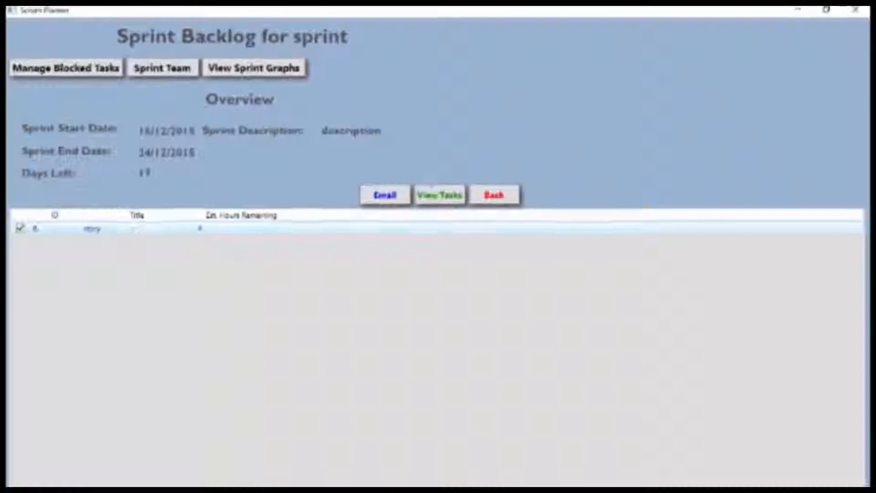
left_click(153, 228)
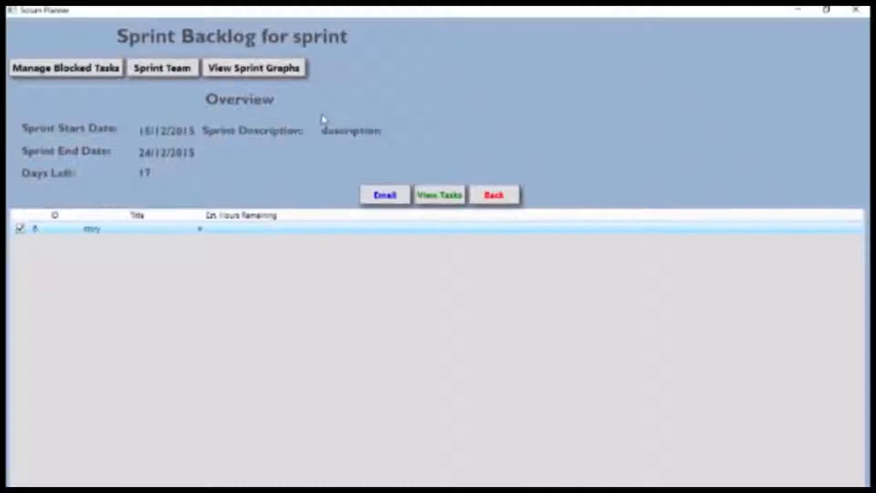
left_click(479, 195)
- From the product backlog, start a poker session with the server enabled
left_click(447, 72)
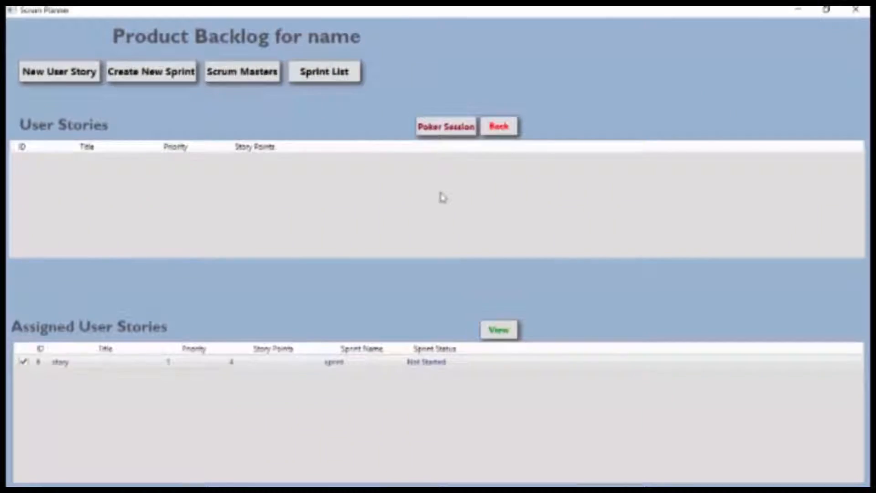
left_click(454, 127)
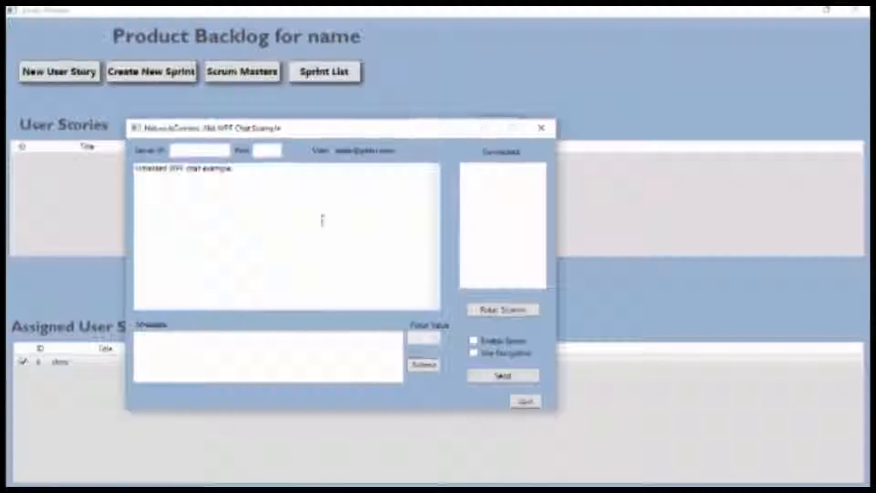
left_click(473, 341)
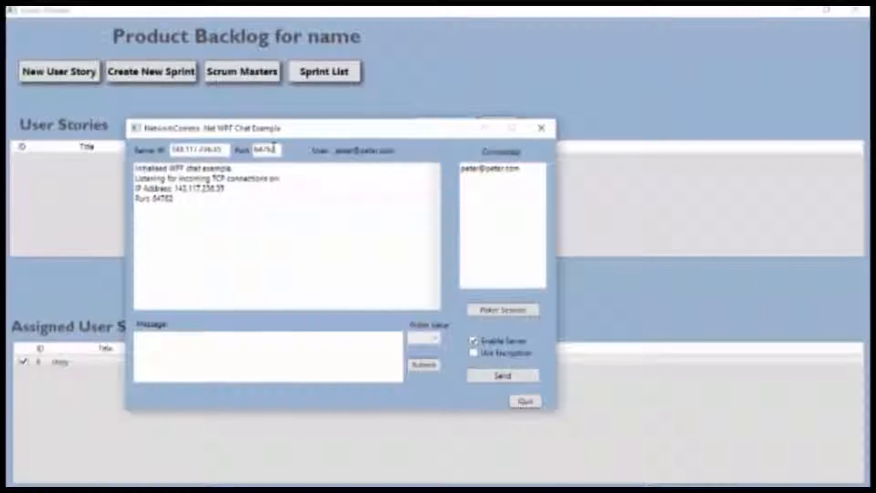
- Focus the chat message box and look over the poker value list without choosing one
left_click(319, 360)
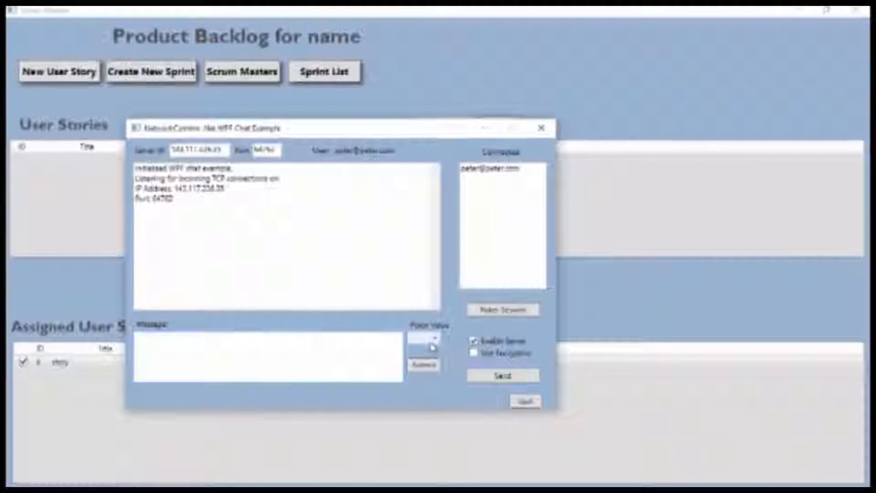
left_click(433, 338)
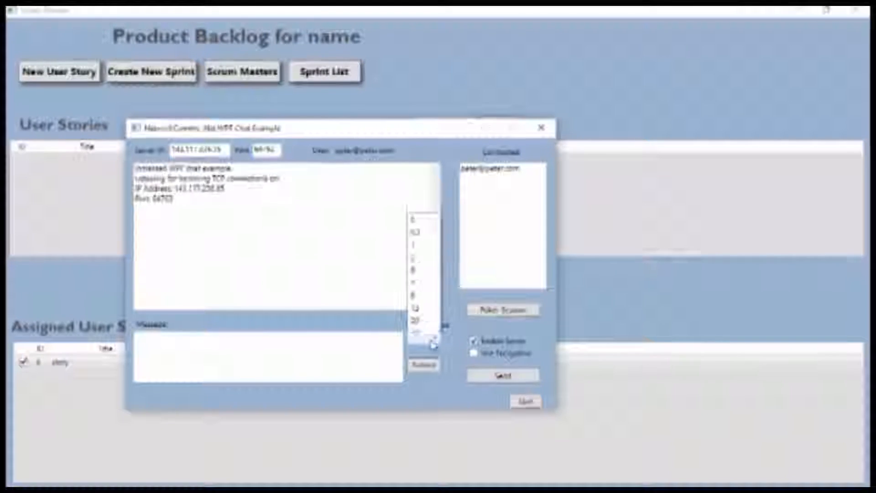
left_click(383, 245)
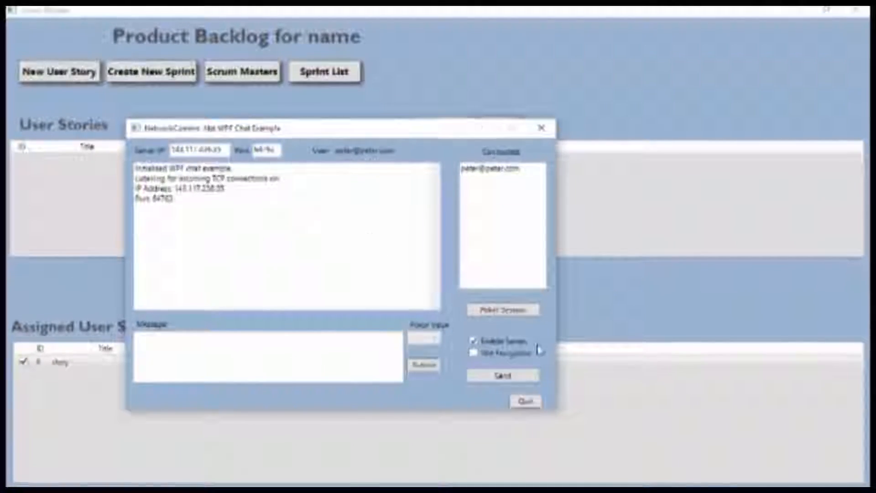
- Pick the story, give it poker value 2, and put it up for estimation
left_click(520, 312)
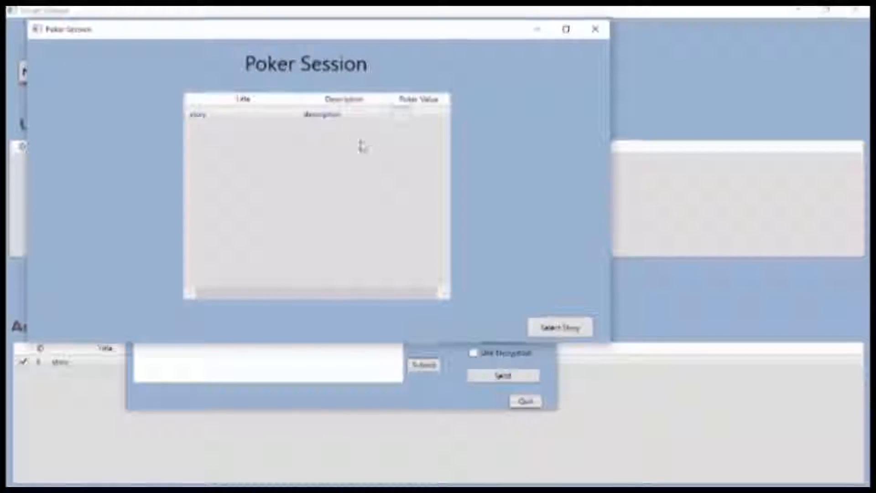
left_click(402, 119)
left_click(402, 177)
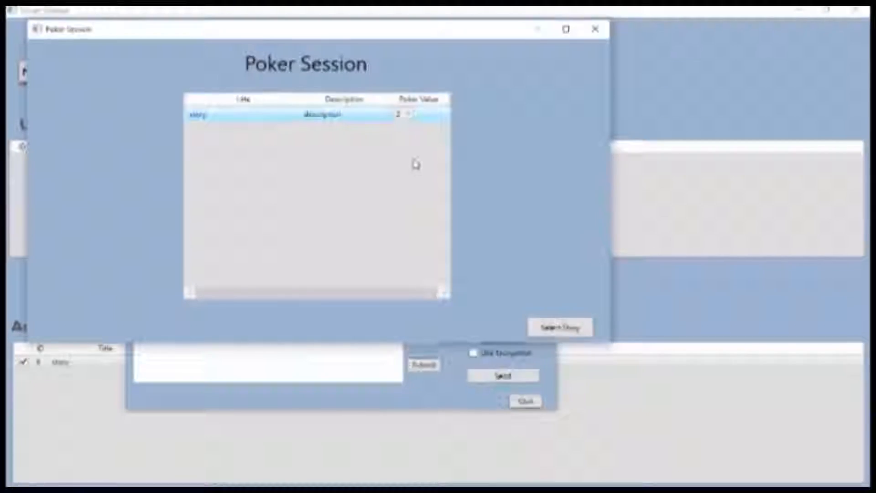
left_click(551, 329)
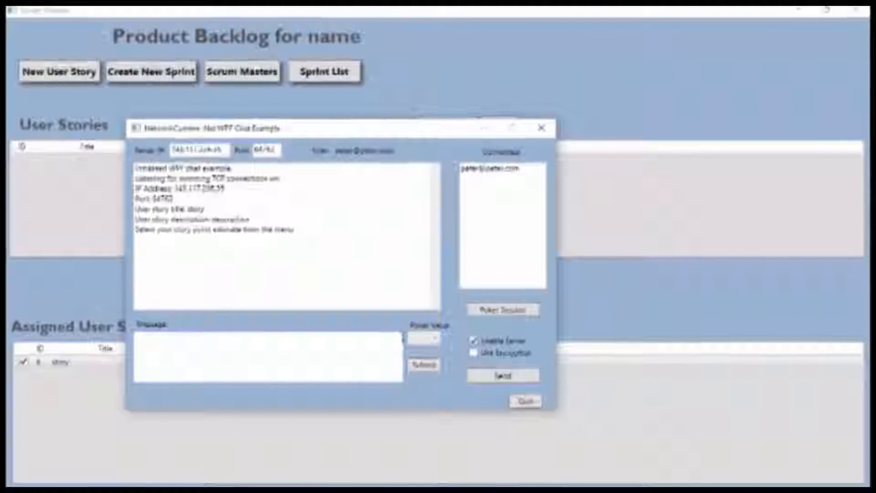
- Choose 3 as the poker estimate, then quit the session and confirm
left_click(436, 338)
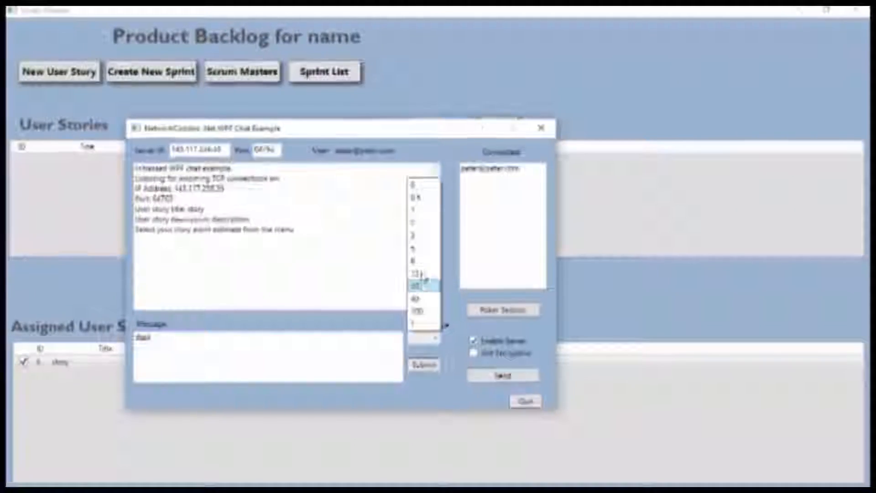
left_click(422, 246)
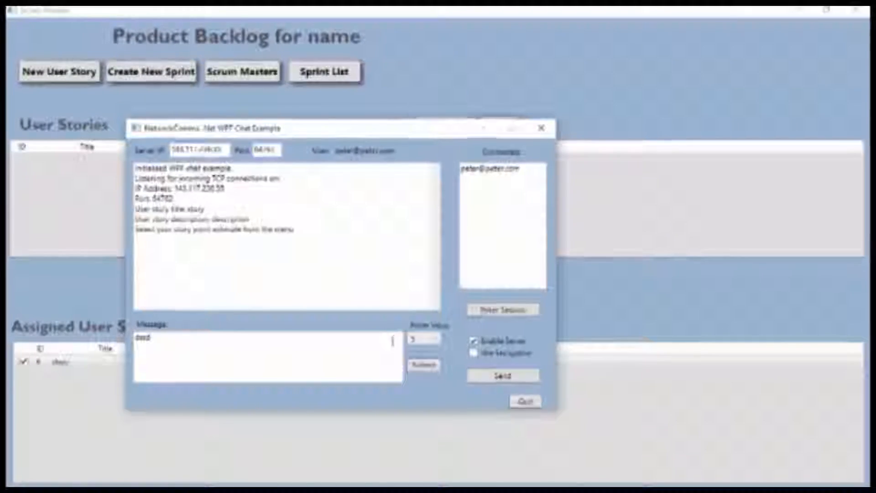
left_click(528, 409)
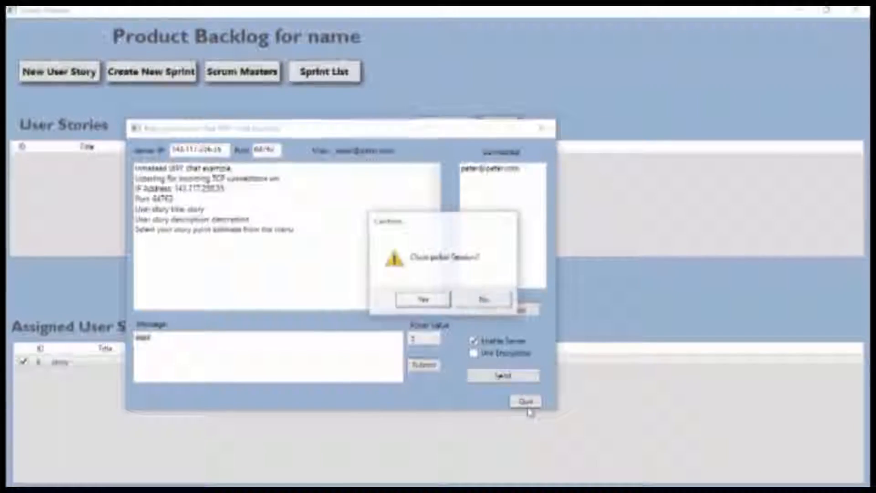
left_click(443, 298)
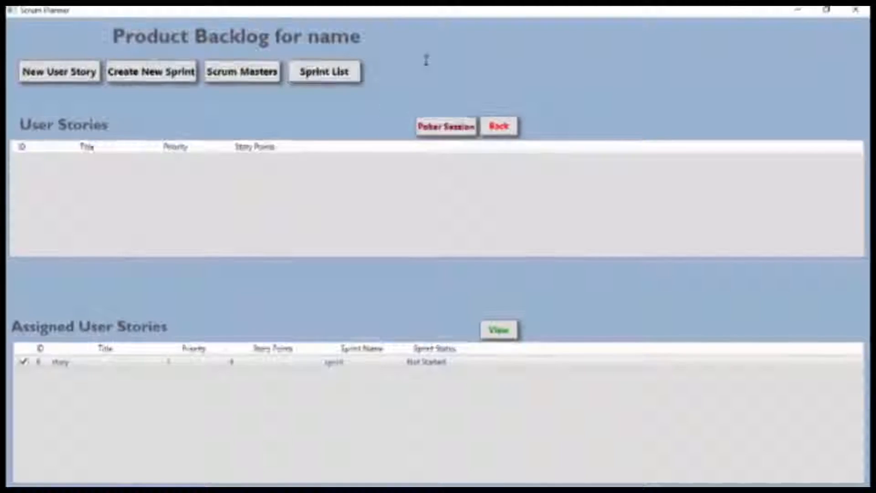
left_click(499, 126)
left_click(444, 101)
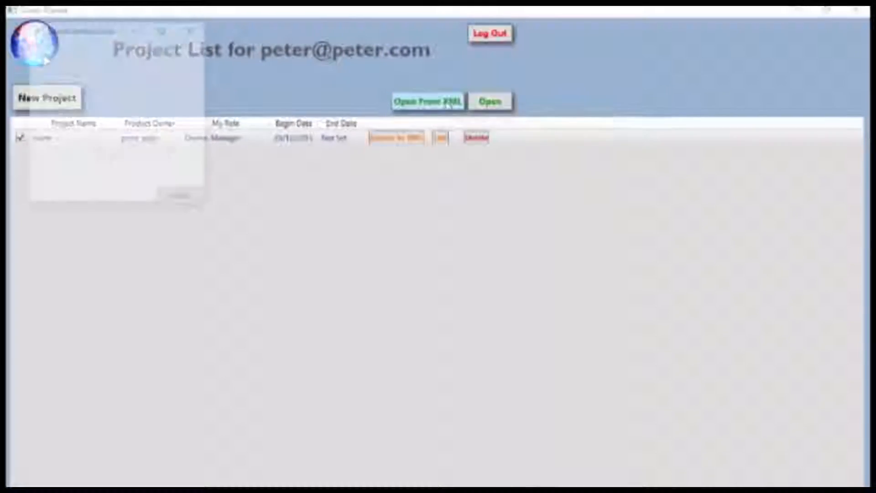
left_click(35, 48)
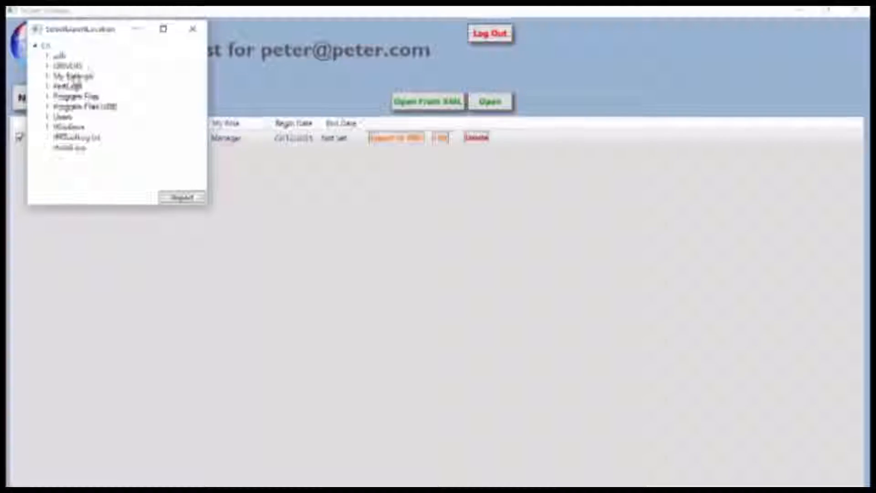
left_click(192, 29)
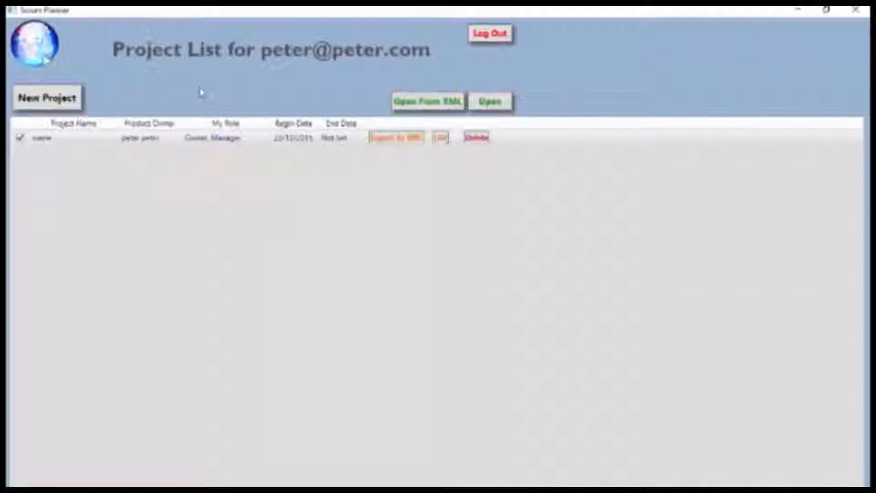
double_click(291, 138)
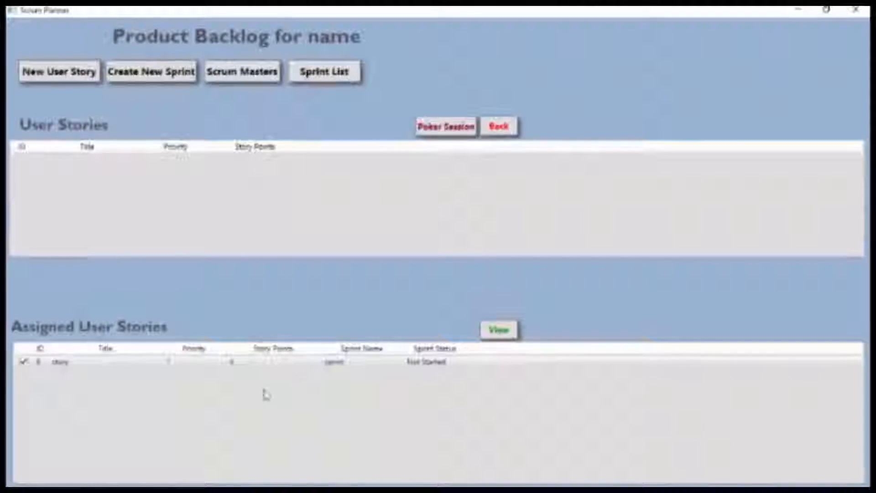
- Open the sprint backlog from the assigned story and show its burndown graph
double_click(261, 362)
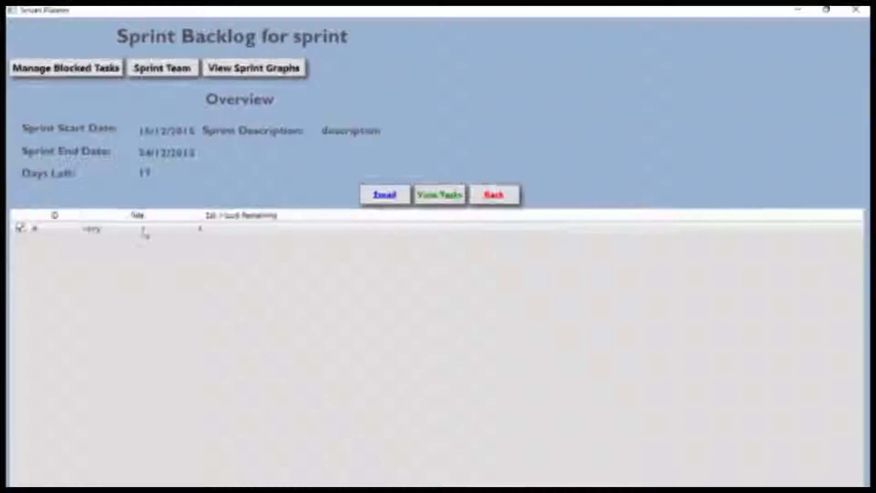
left_click(252, 76)
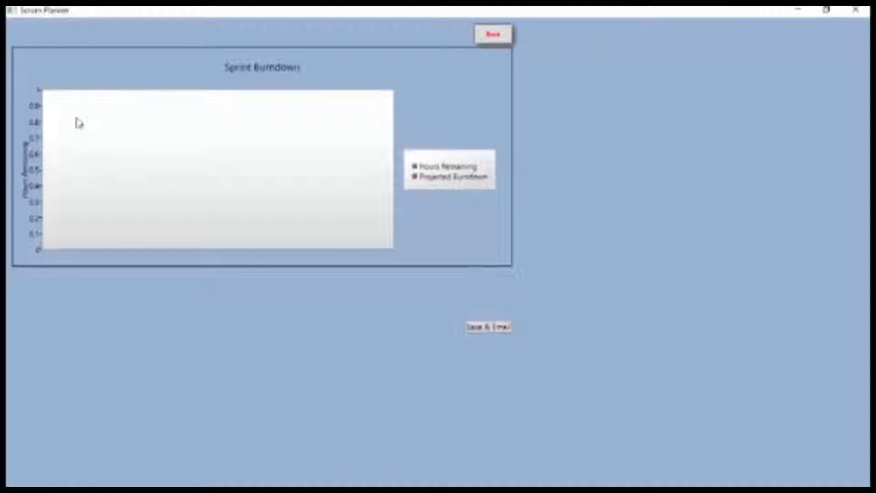
- Go back from the Sprint Burndown chart to the sprint backlog
left_click(493, 34)
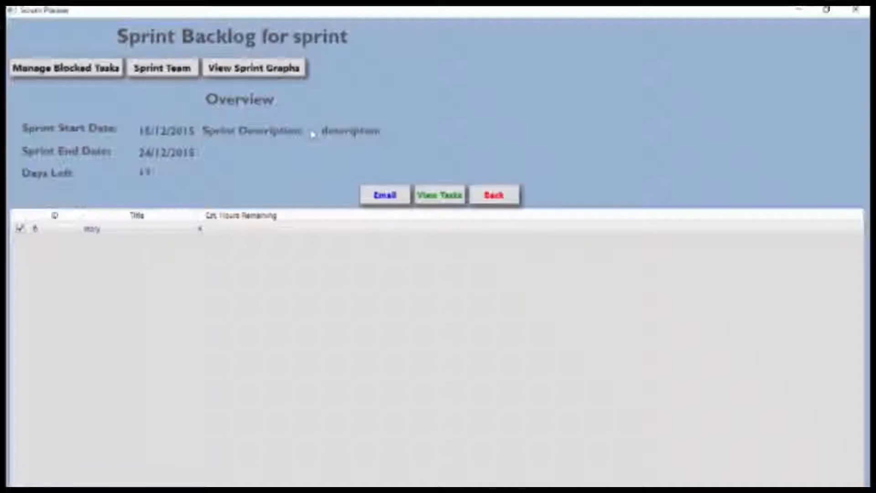
left_click(54, 69)
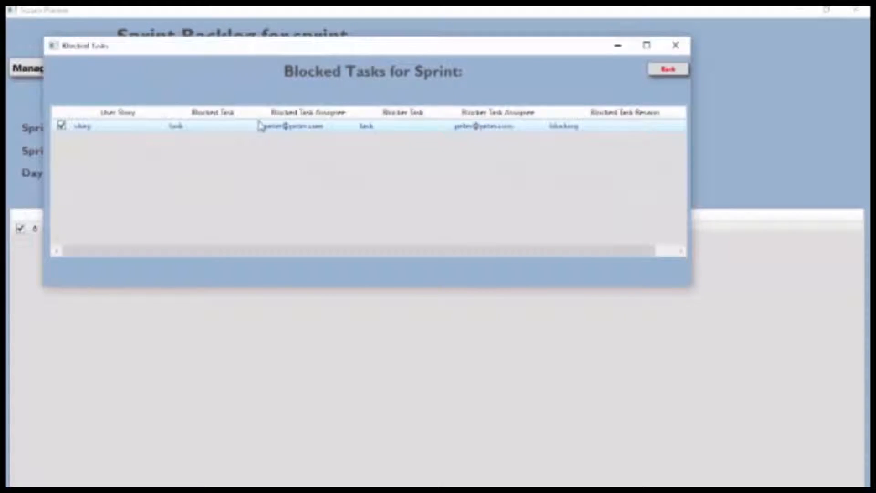
left_click(666, 71)
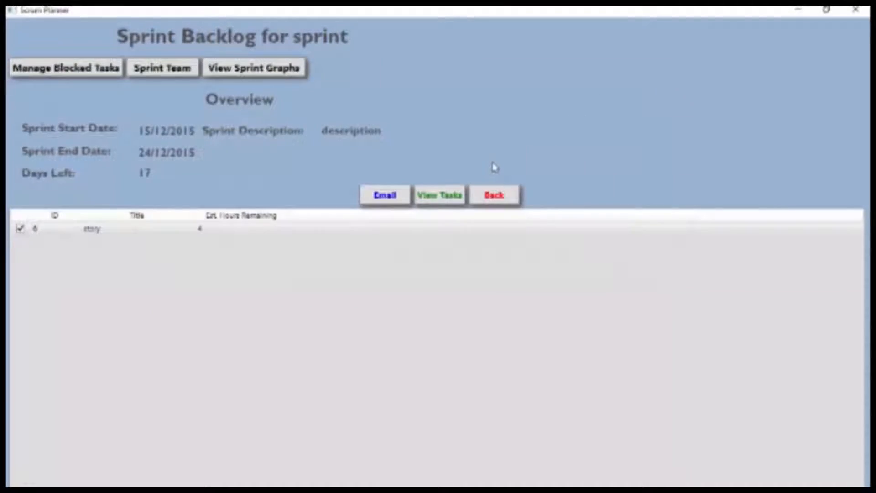